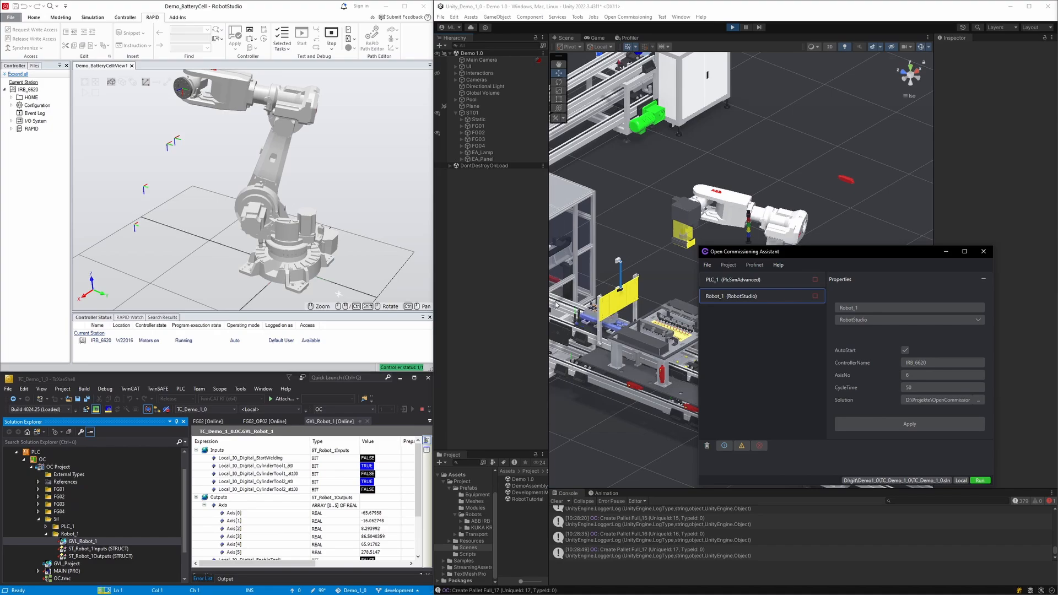
click(786, 145)
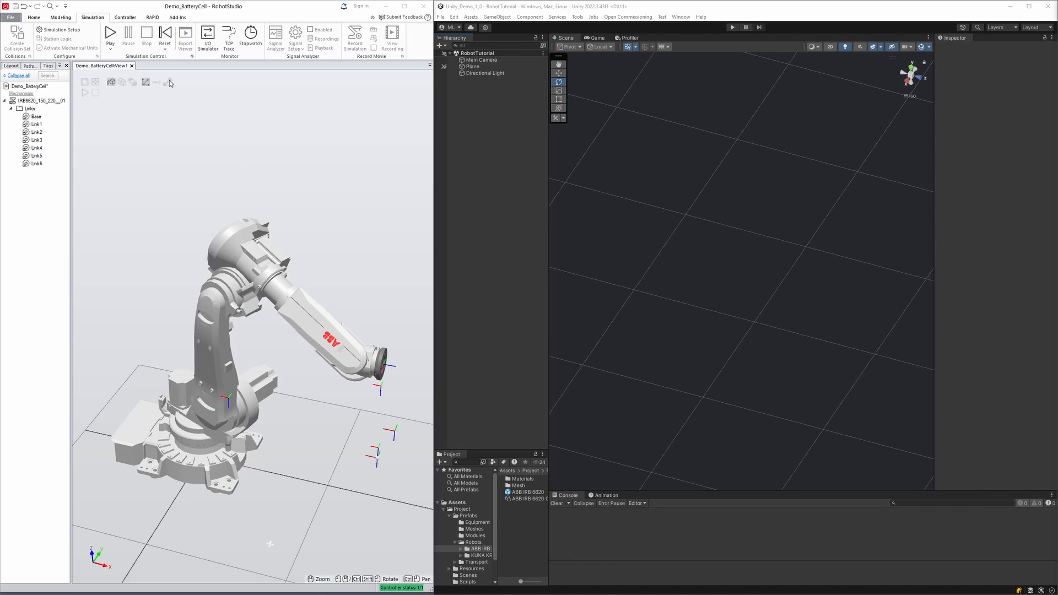
click(117, 35)
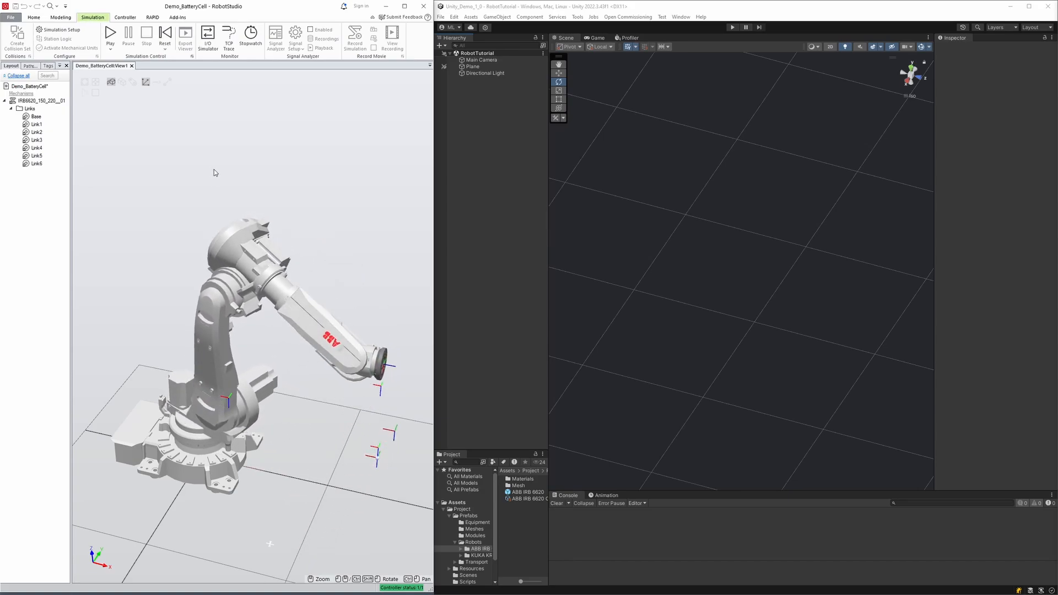
click(795, 13)
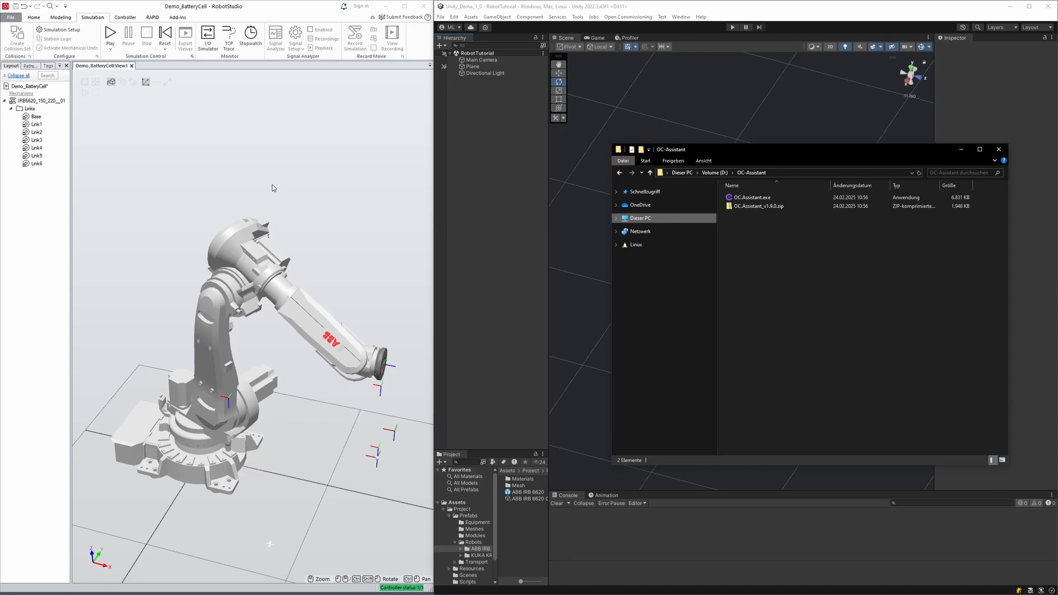
click(832, 11)
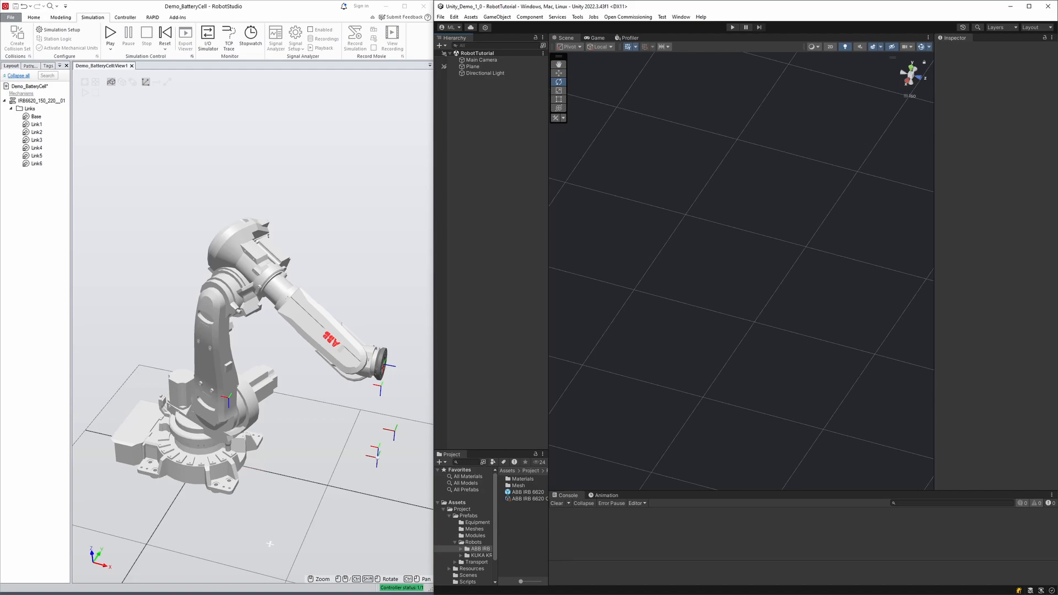
click(270, 544)
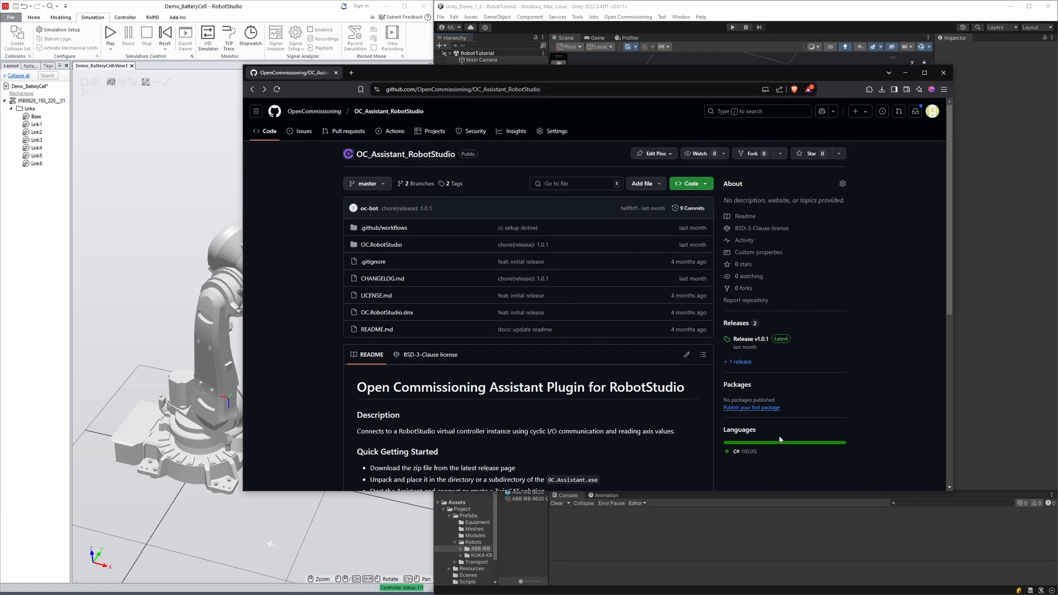
Step: Download OC.RobotStudio_v1.0.1.zip from the plugin's v1.0.1 release on GitHub into the OC-Assistant folder on drive D
click(750, 339)
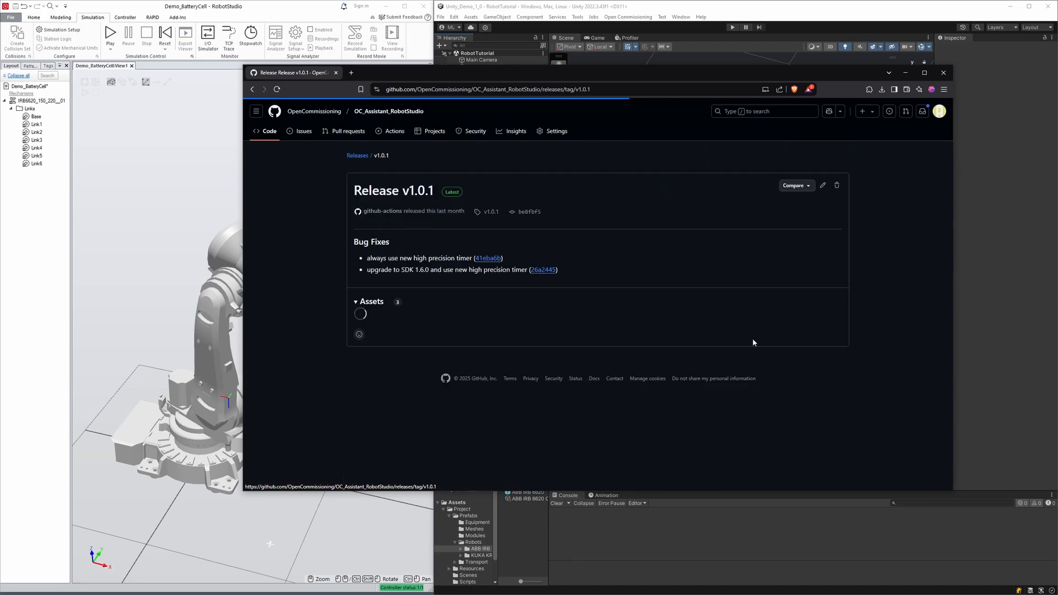
click(415, 320)
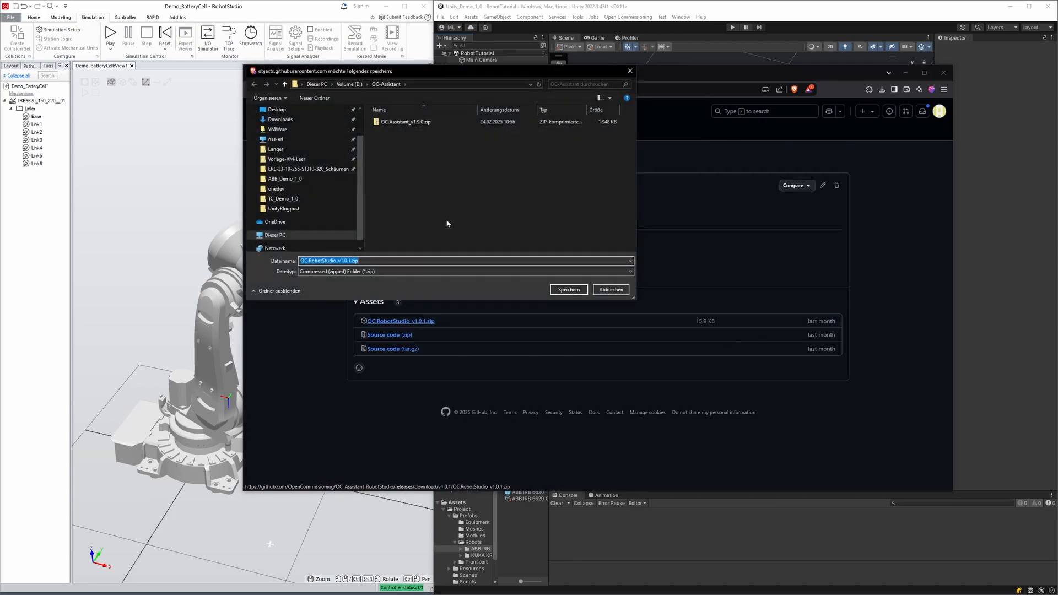
key(Return)
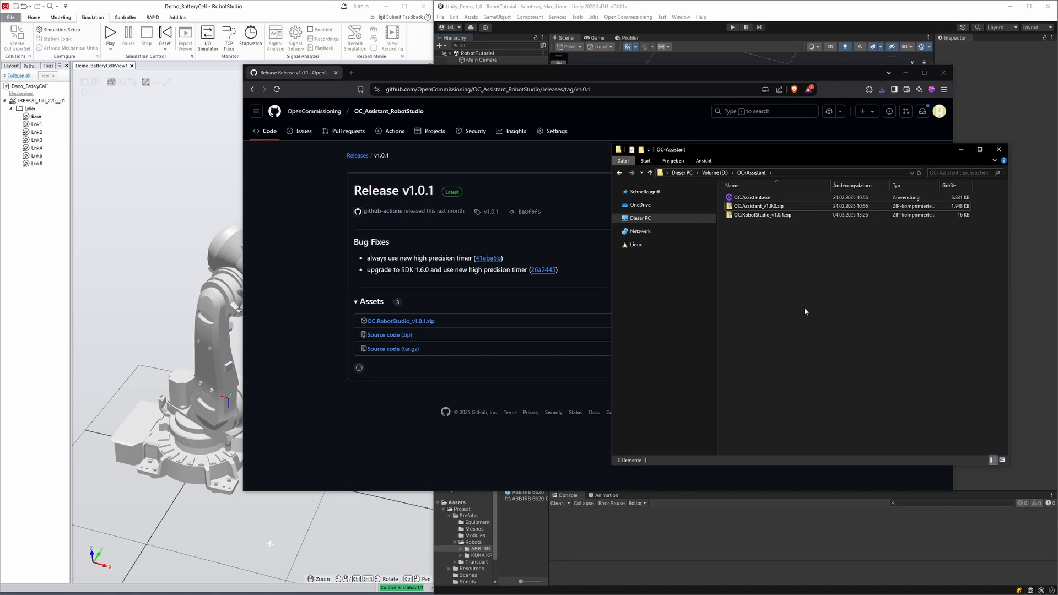
Step: Extract OC.RobotStudio_v1.0.1.zip into its own subfolder of OC-Assistant and minimize the browser
right_click(768, 215)
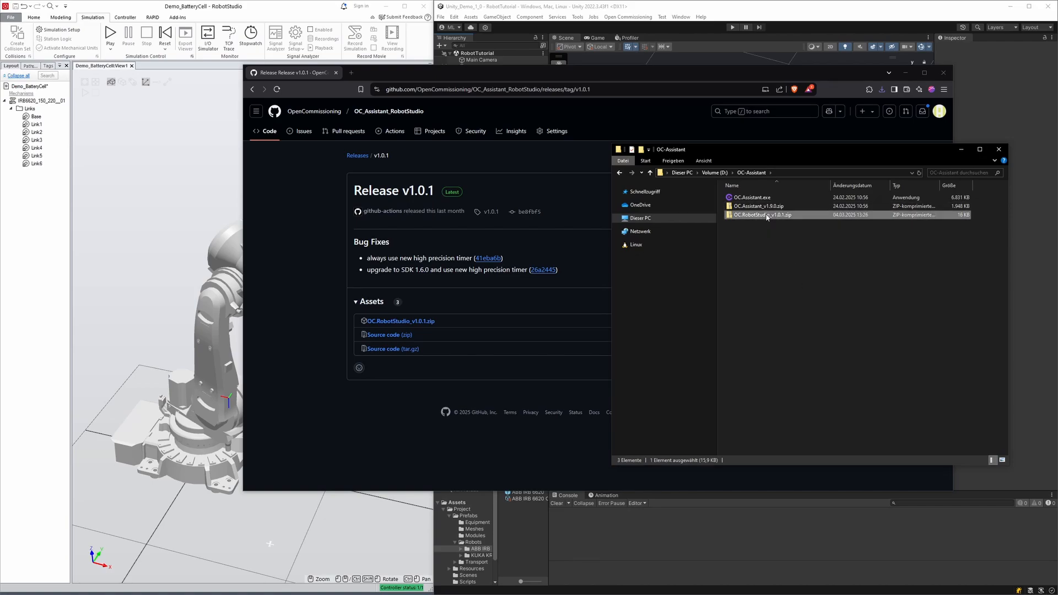
mouse_move(843, 296)
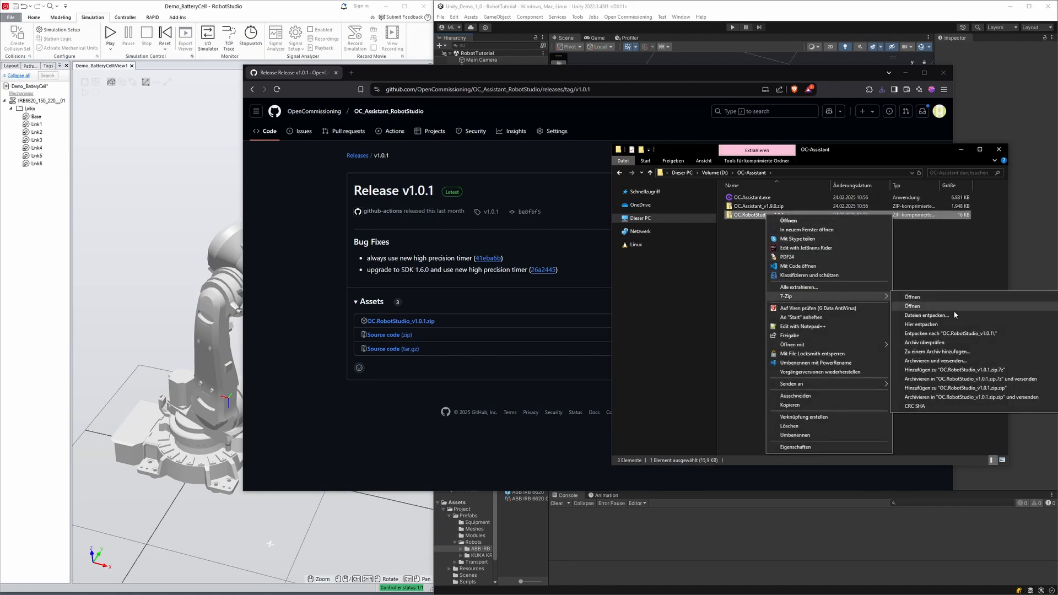
click(959, 334)
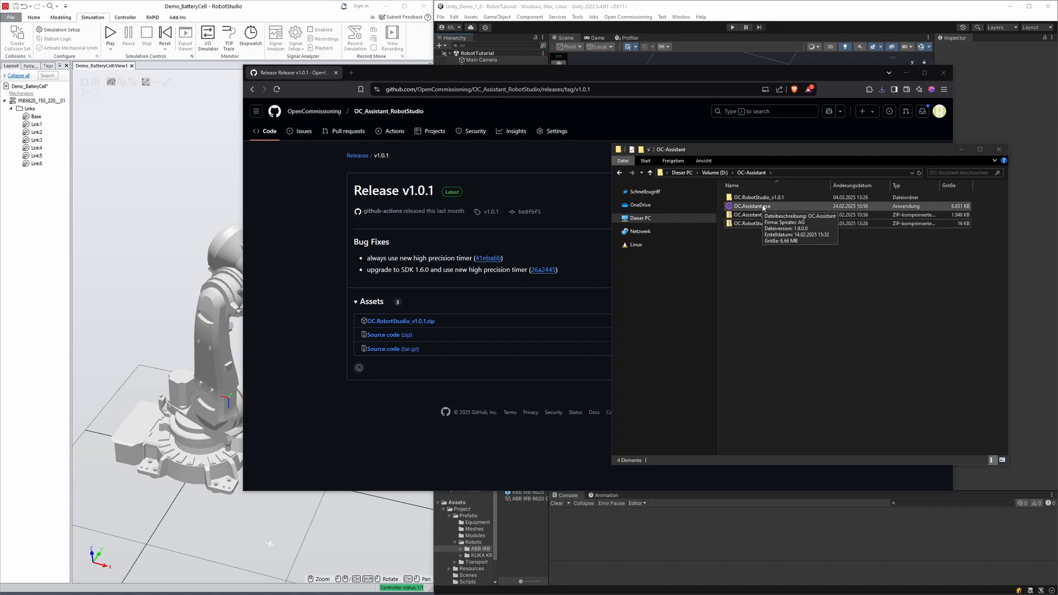
click(905, 72)
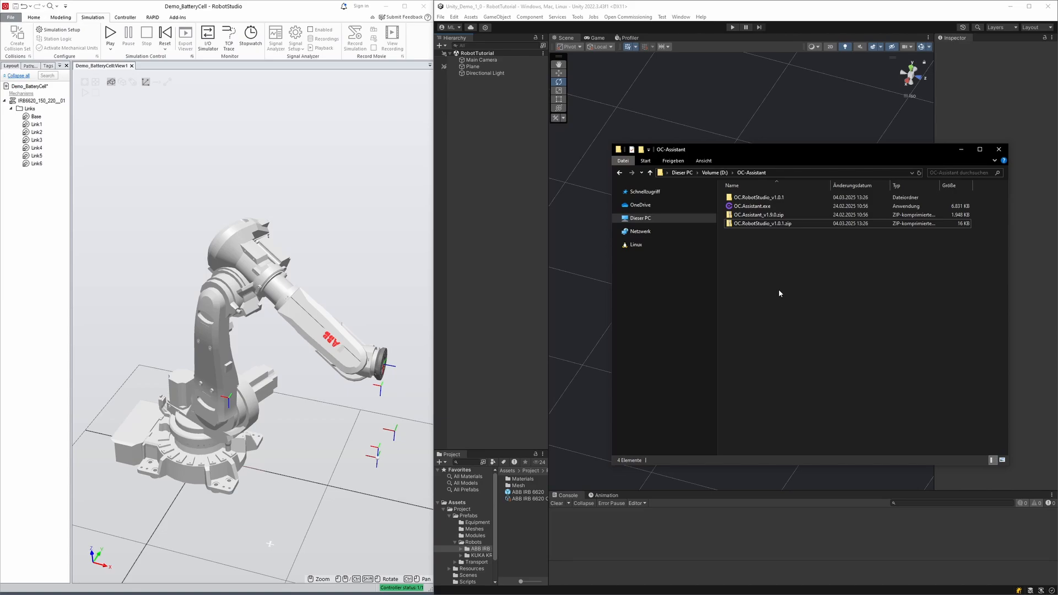
Step: Launch OC.Assistant.exe and create a TwinCAT solution named RobotTutorial in the TwincatProjects folder
click(756, 207)
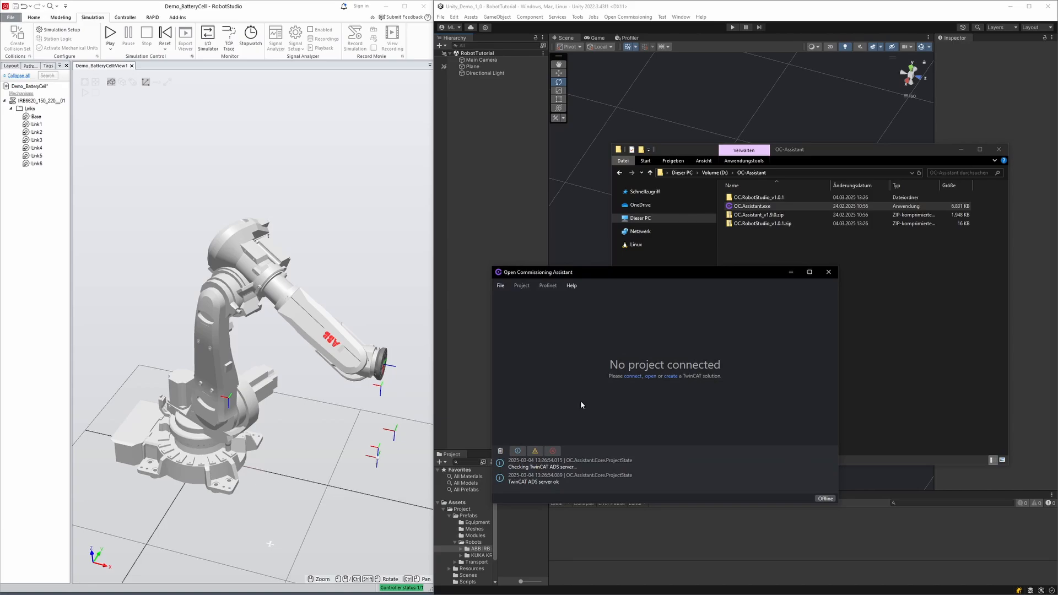
click(671, 376)
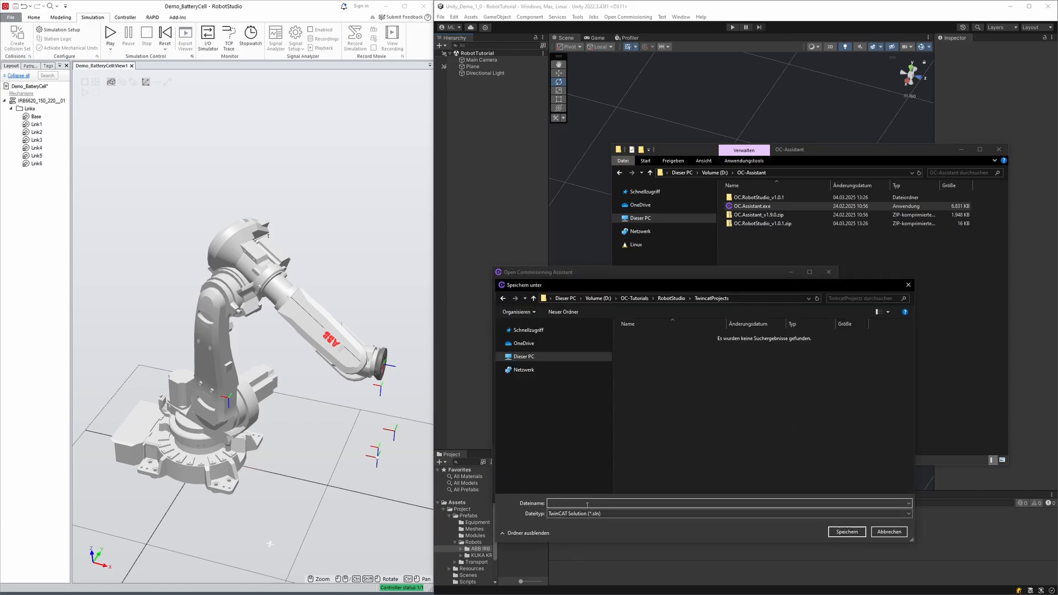
text(RobotTutorial)
key(Return)
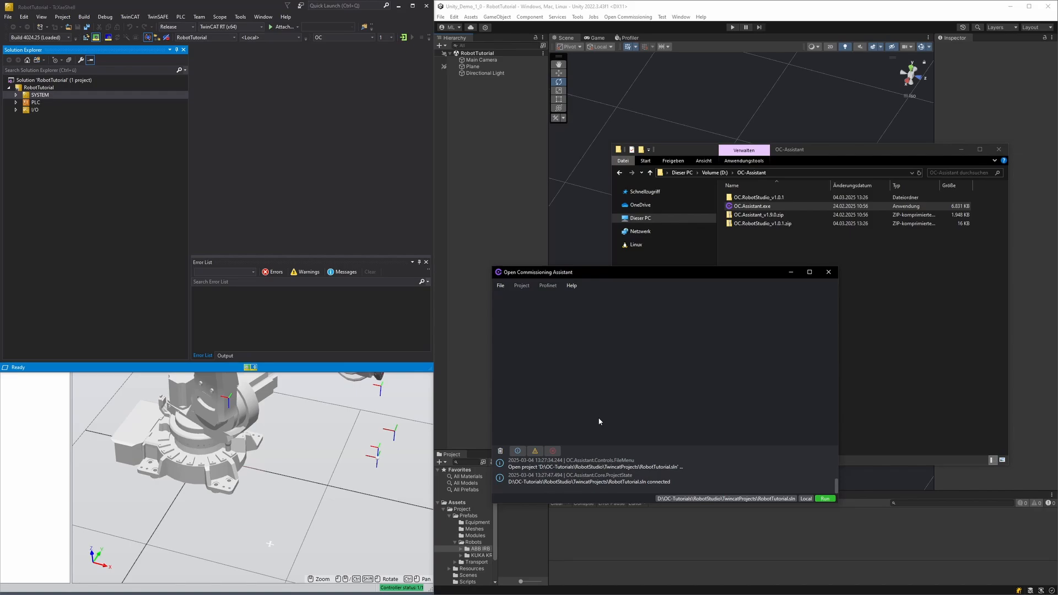
Step: Switch to TcXaeShell and restart the TwinCAT system in Config Mode
click(326, 193)
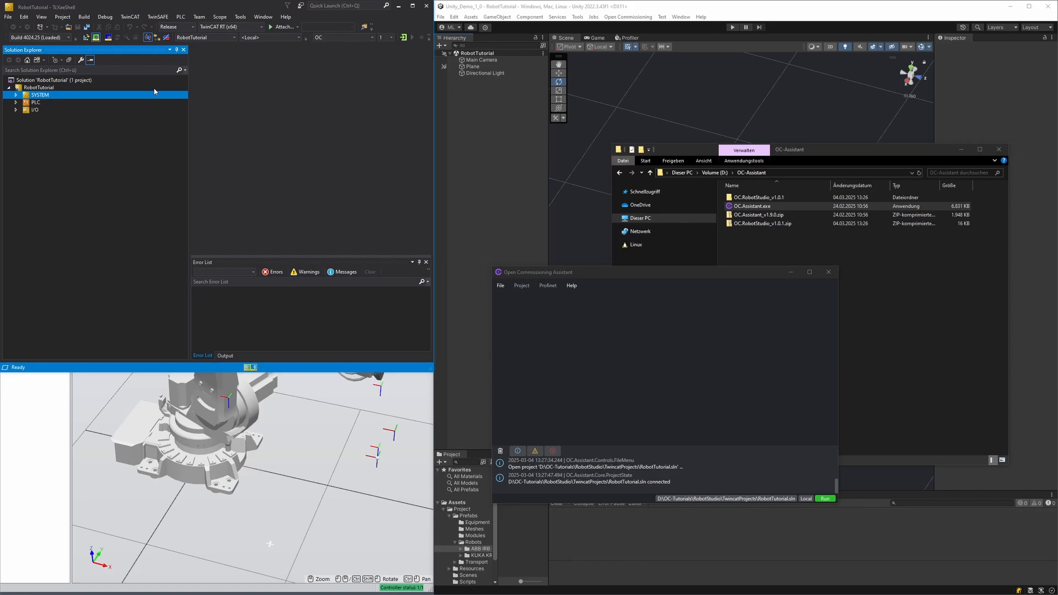
click(108, 37)
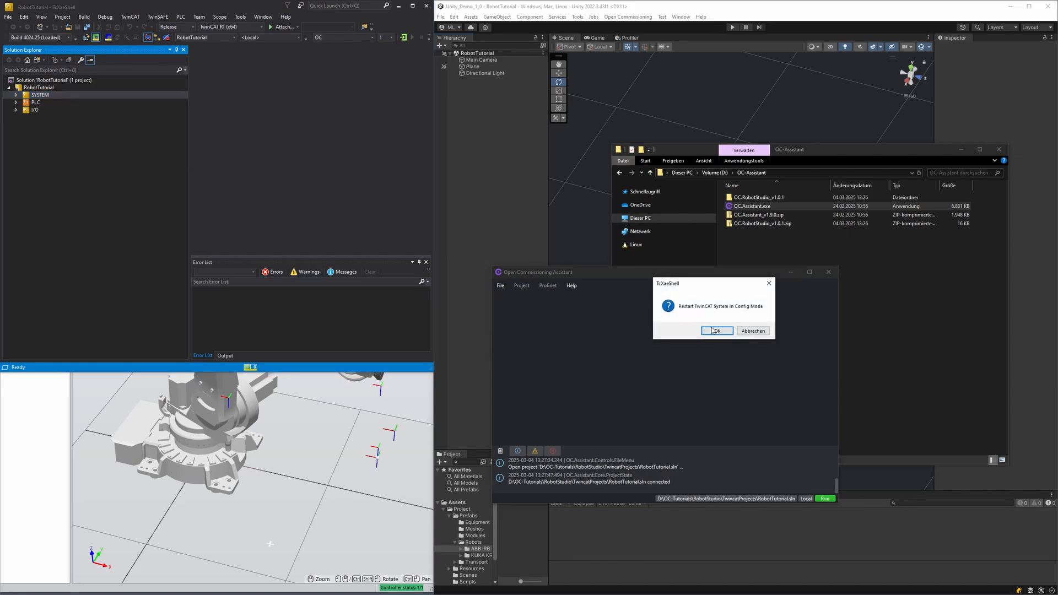
click(717, 331)
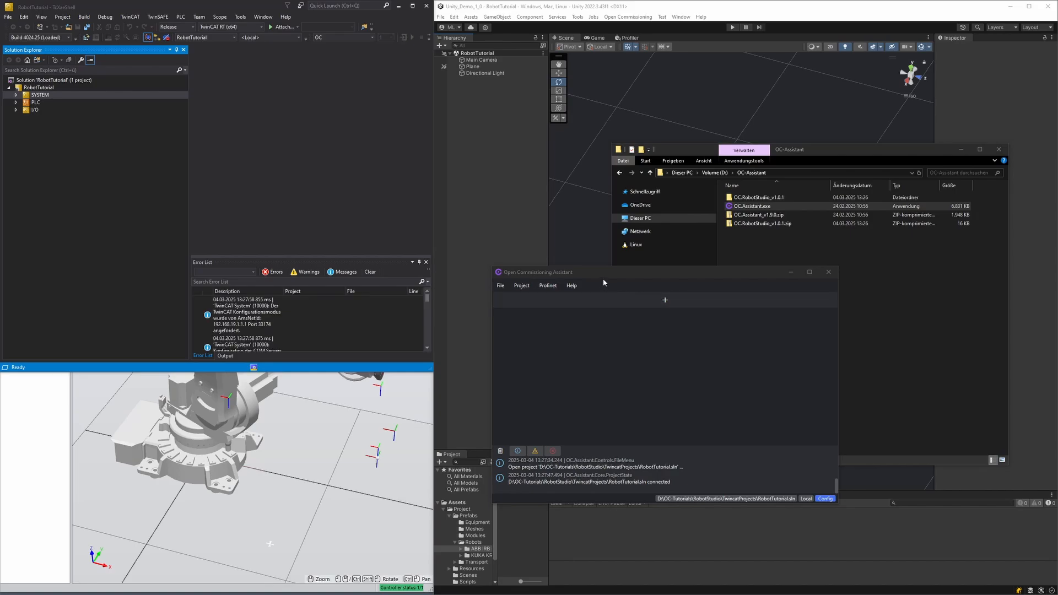
Step: Add a RobotStudio plugin instance named Robot_1 in Open Commissioning Assistant and expand the PLC node in the TwinCAT solution
drag(601, 272, 628, 268)
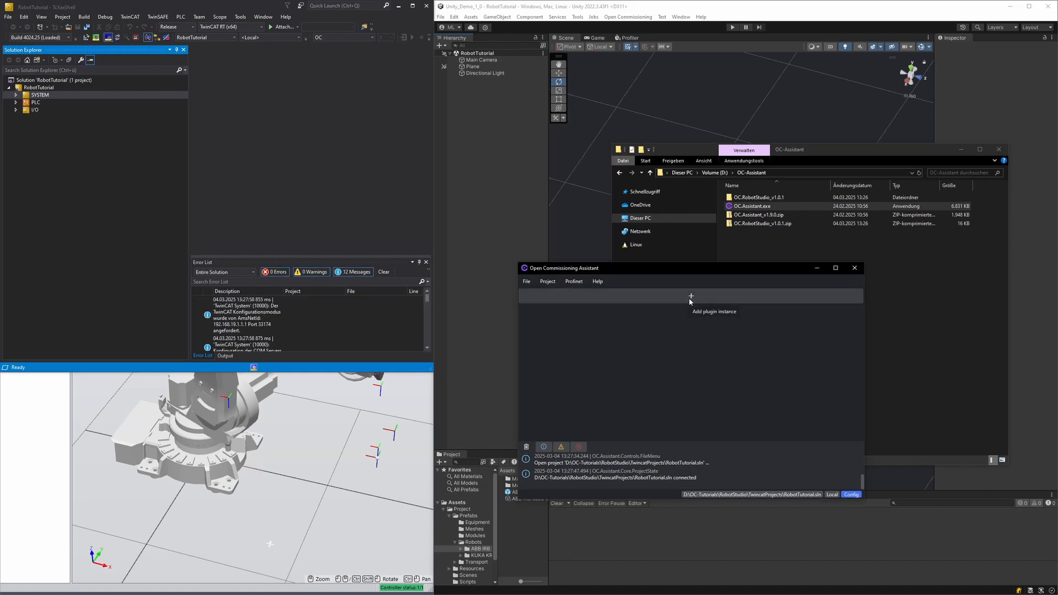
click(690, 298)
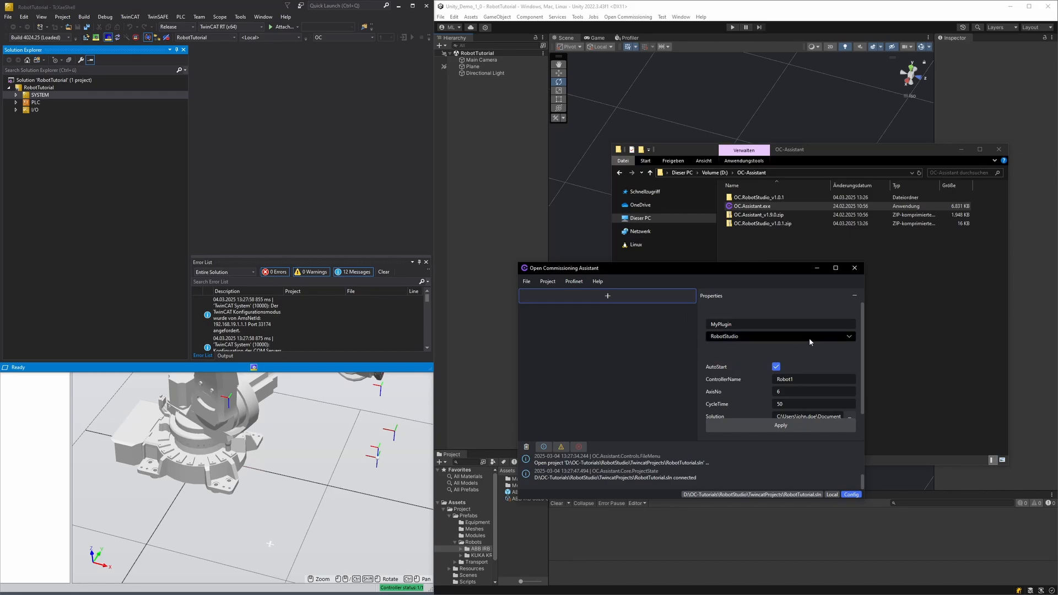
click(857, 342)
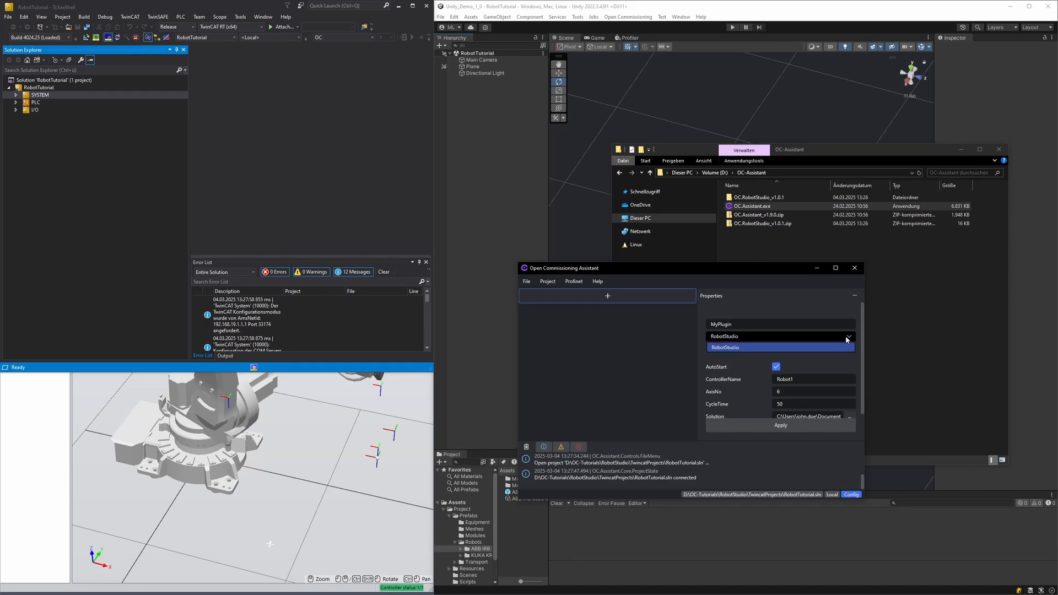
click(742, 350)
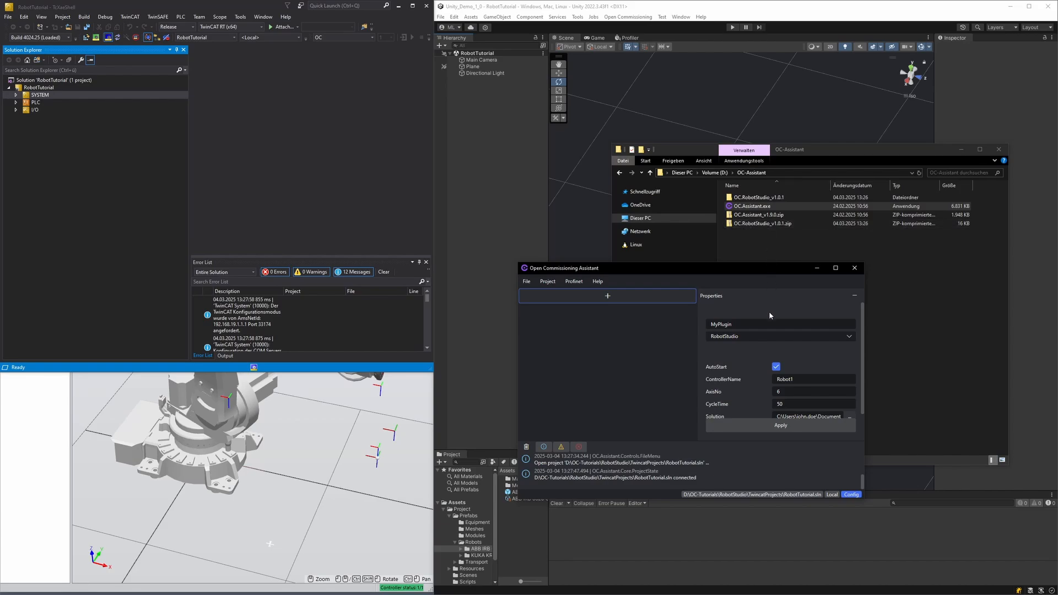
double_click(749, 324)
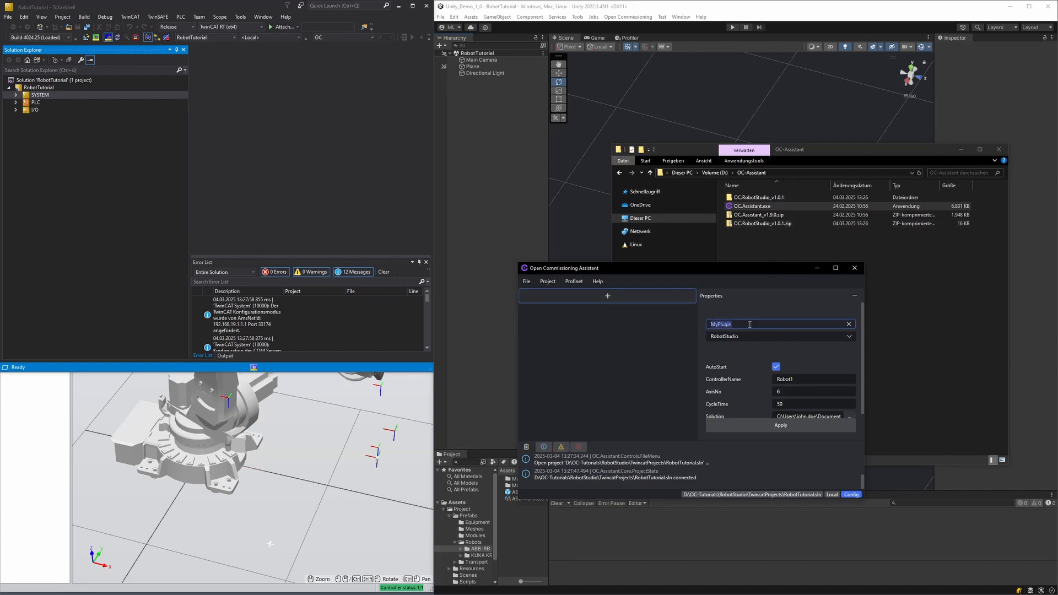
text(Robot_1)
click(16, 102)
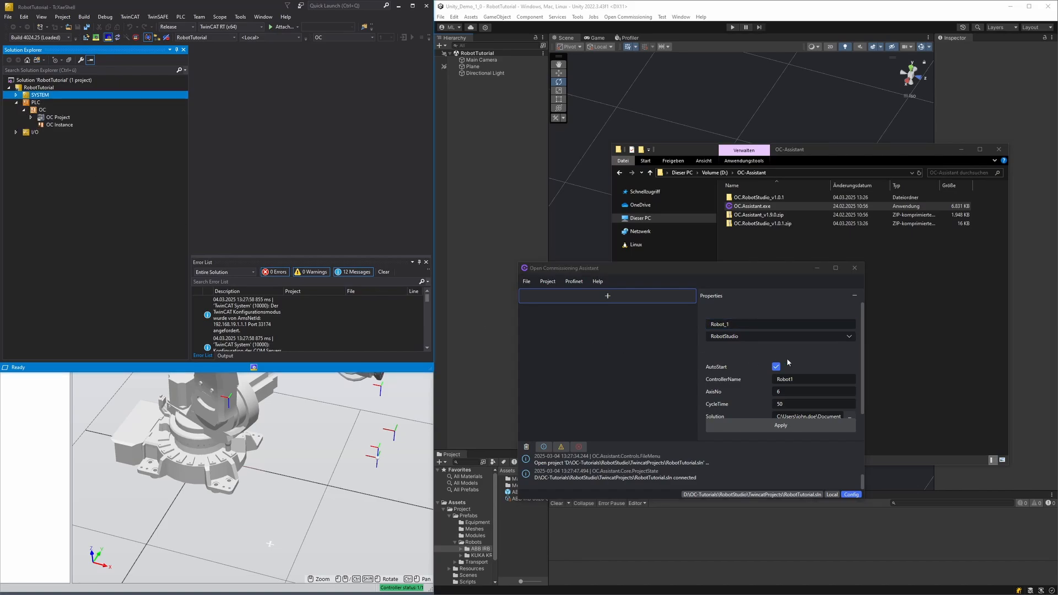
Step: Look up the virtual controller's name in RobotStudio and set the plugin's ControllerName to IRB_6620
scroll(787, 362, down, 1)
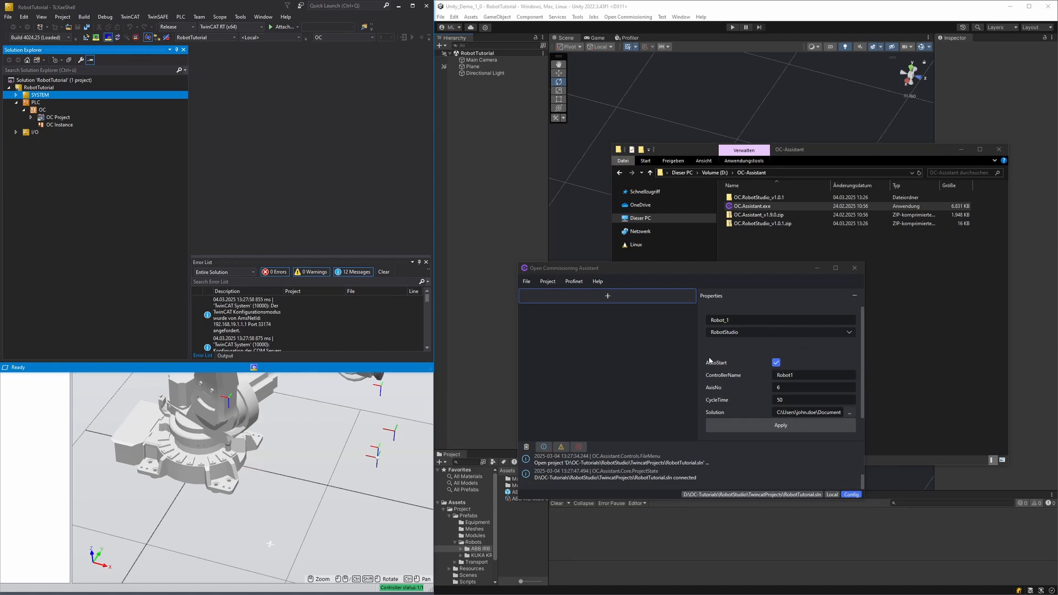
click(357, 426)
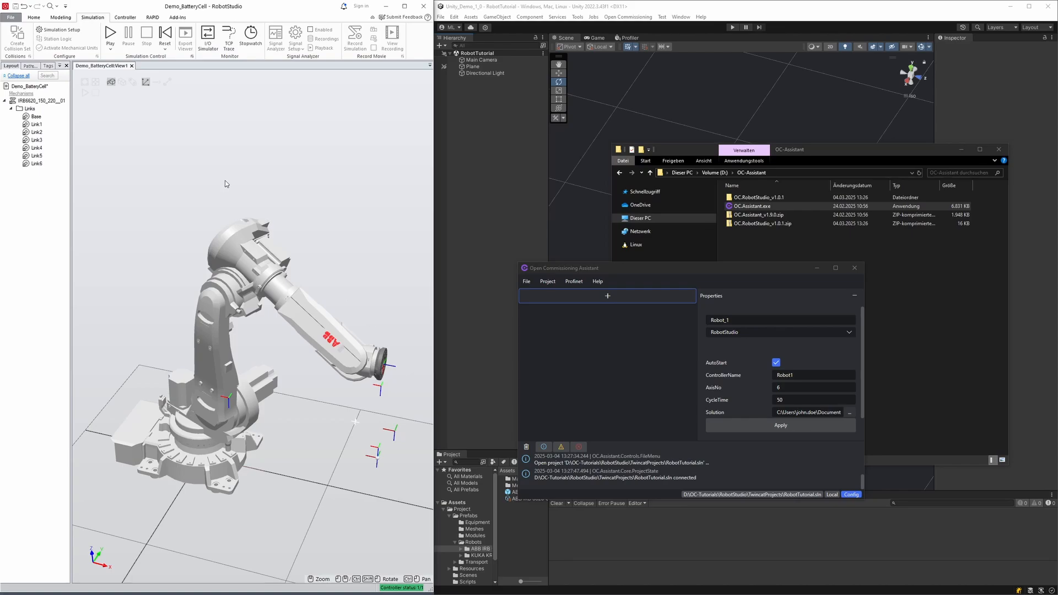
click(119, 20)
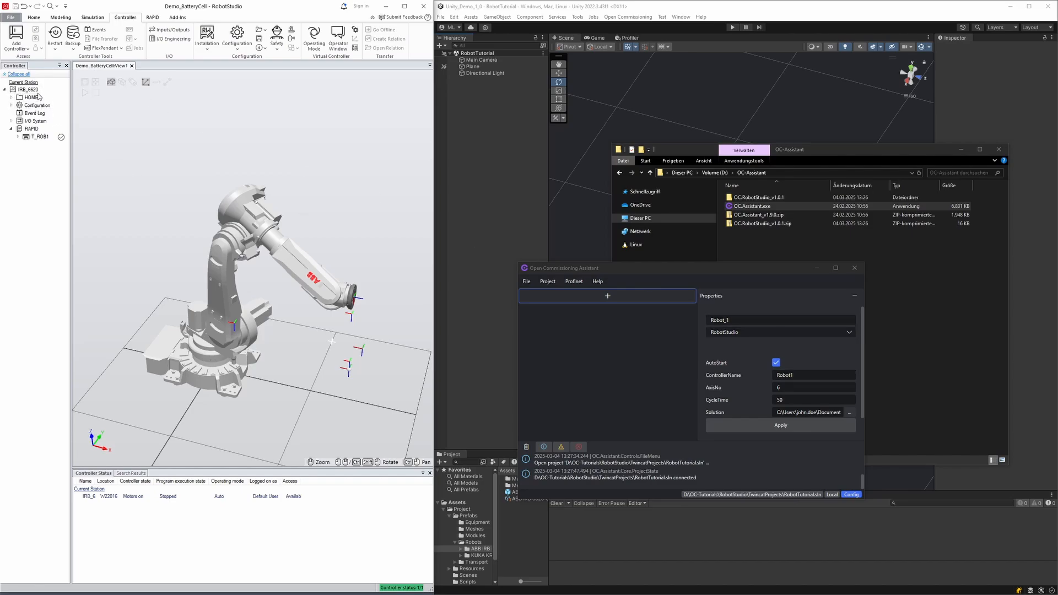
double_click(797, 375)
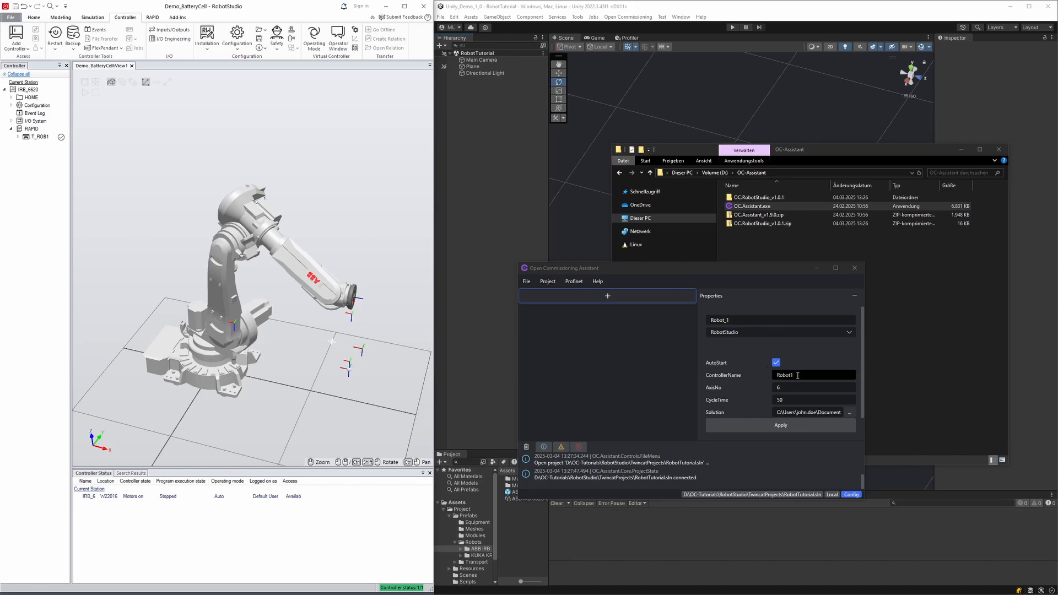
text(IRB)
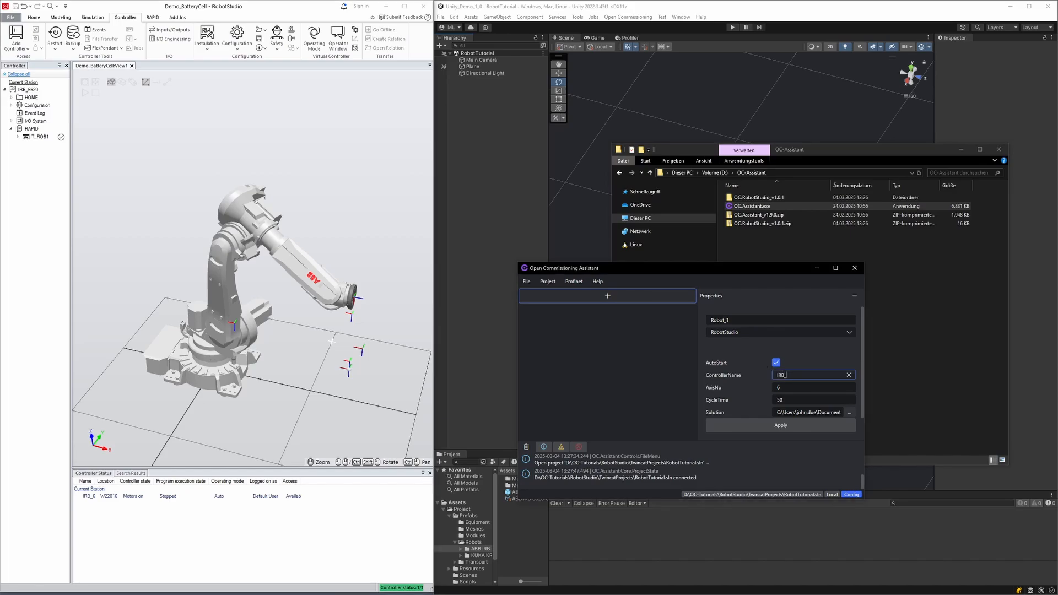
text(_6620)
click(793, 389)
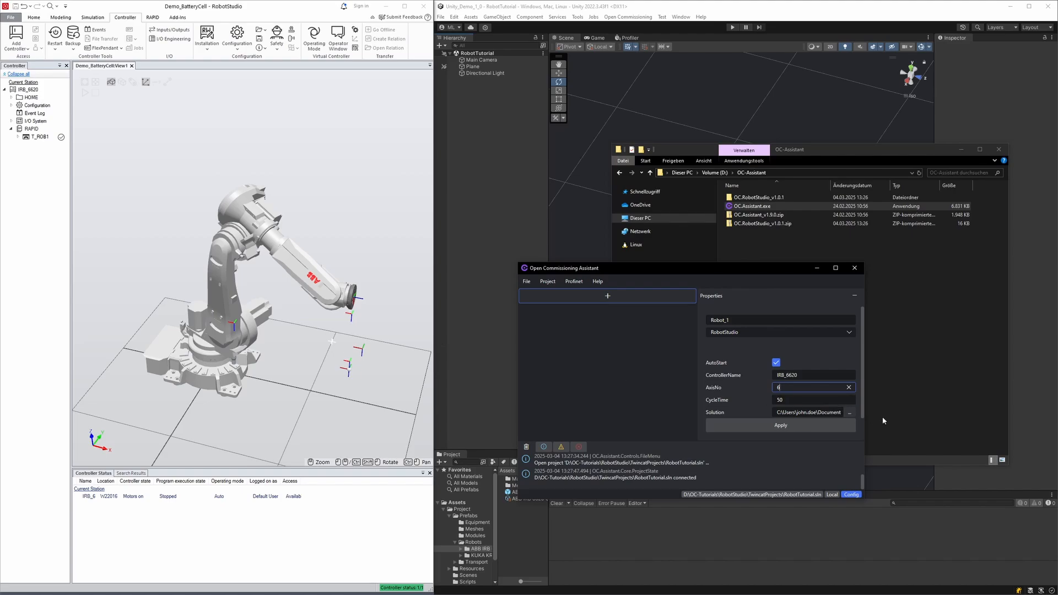
Step: Assign Demo_BatteryCell.rssln as the plugin's solution, then apply and save the Robot_1 settings
click(849, 413)
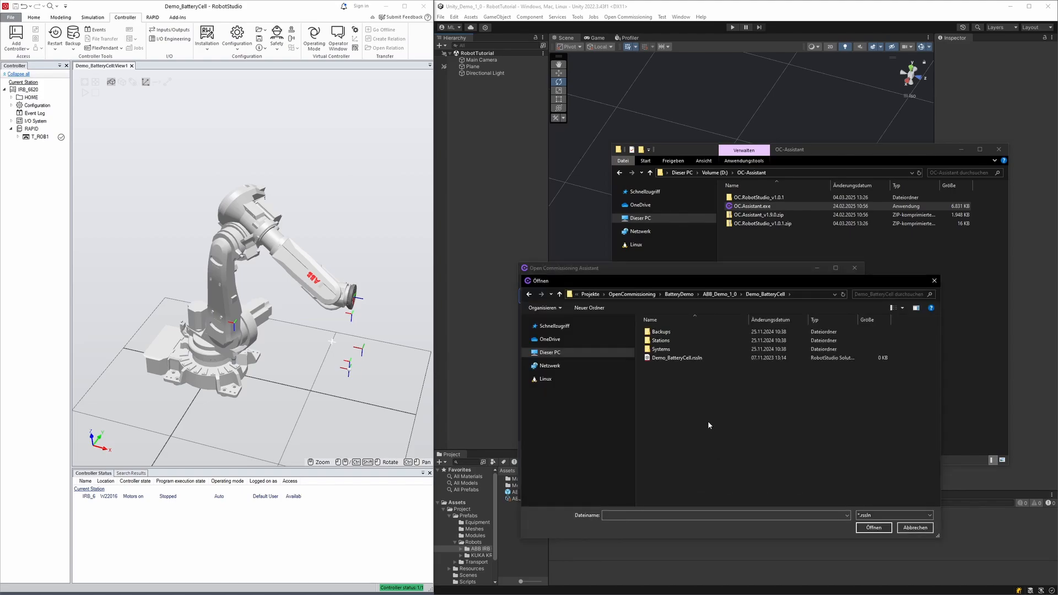
click(678, 358)
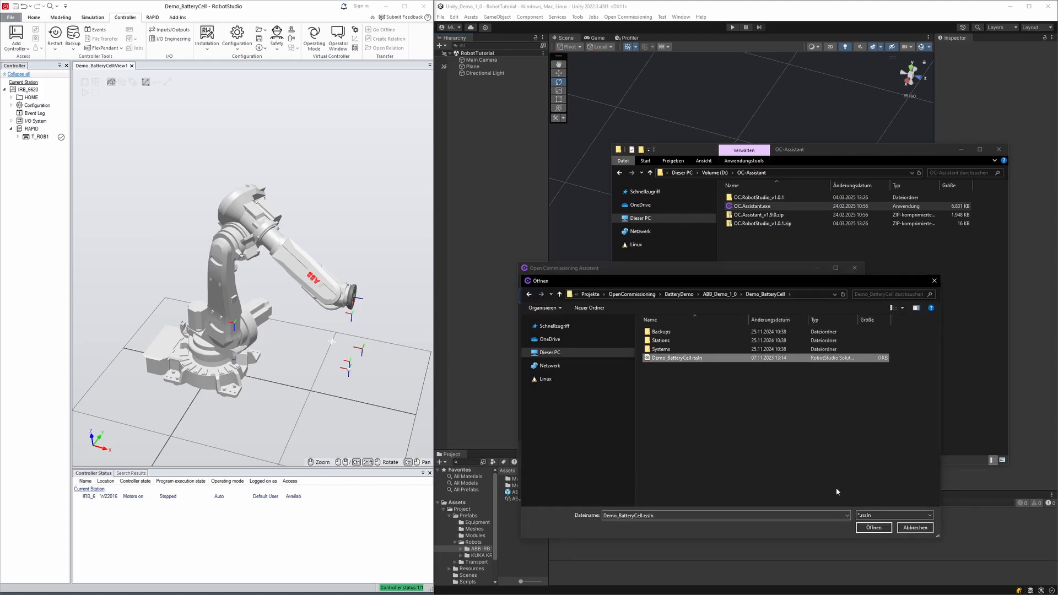
click(871, 527)
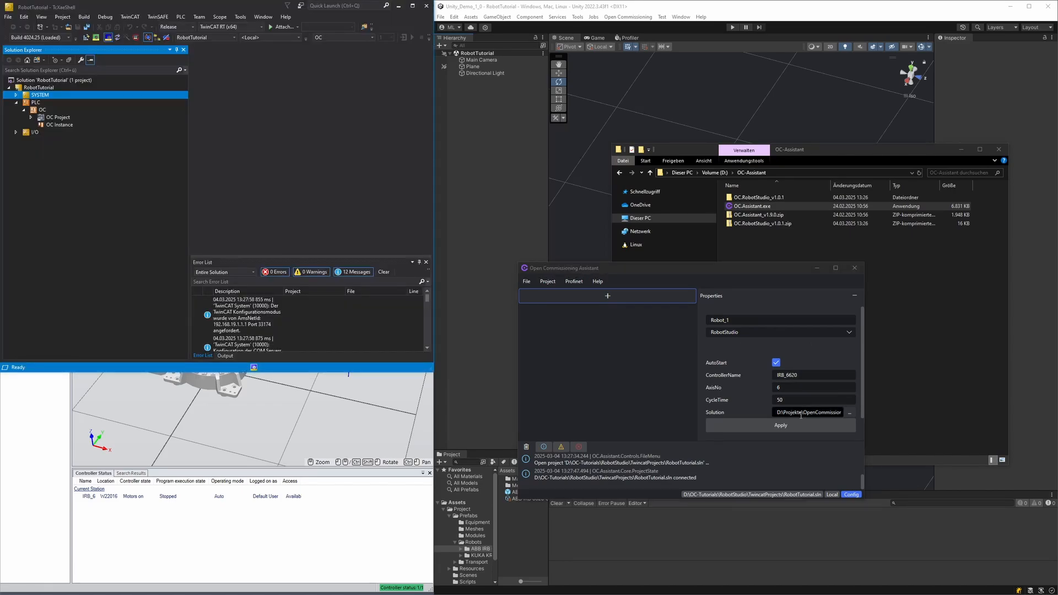
click(780, 429)
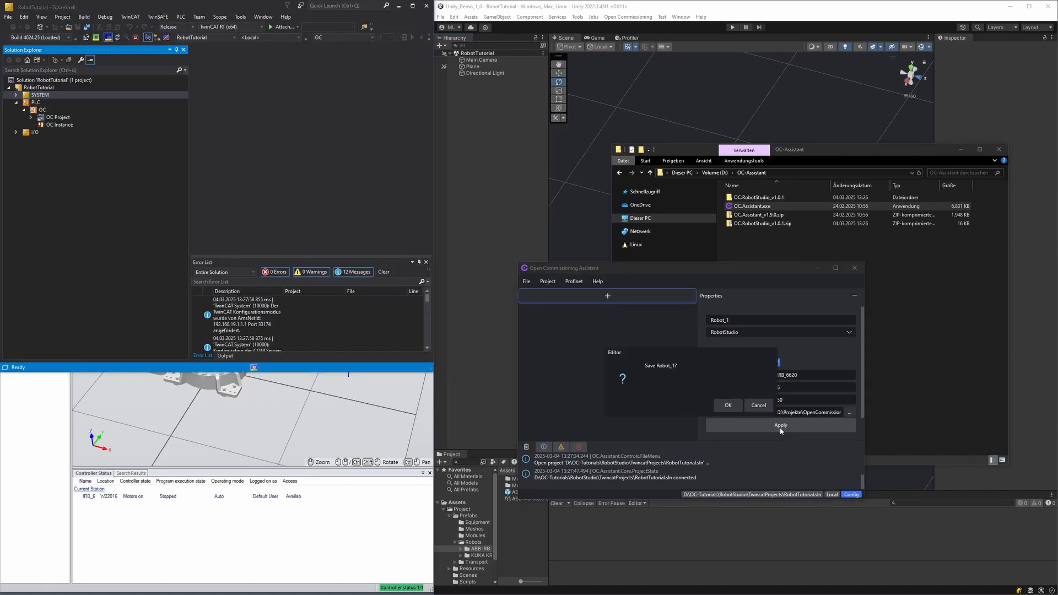
click(732, 409)
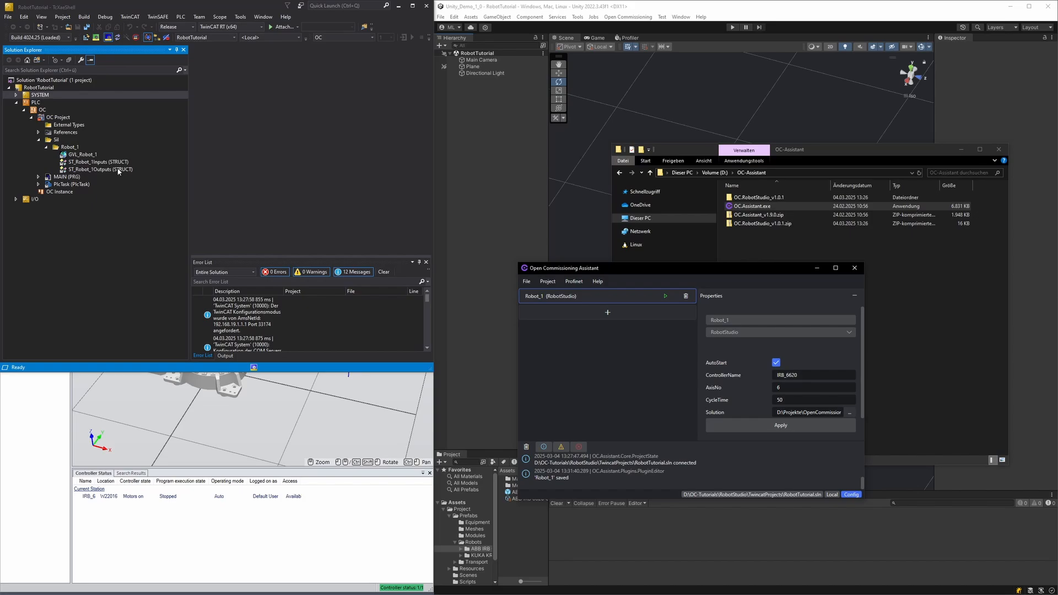
Step: Review the generated GVL_Robot_1, ST_Robot_1Inputs and ST_Robot_1Outputs definitions and the Robot_1 plugin properties in Open Commissioning Assistant
double_click(80, 155)
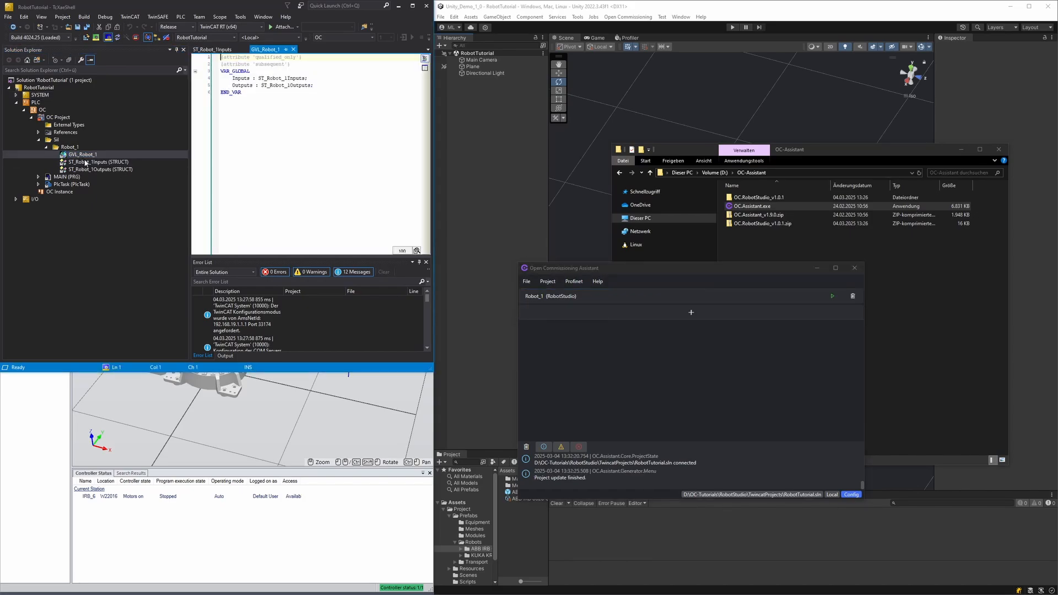
double_click(86, 163)
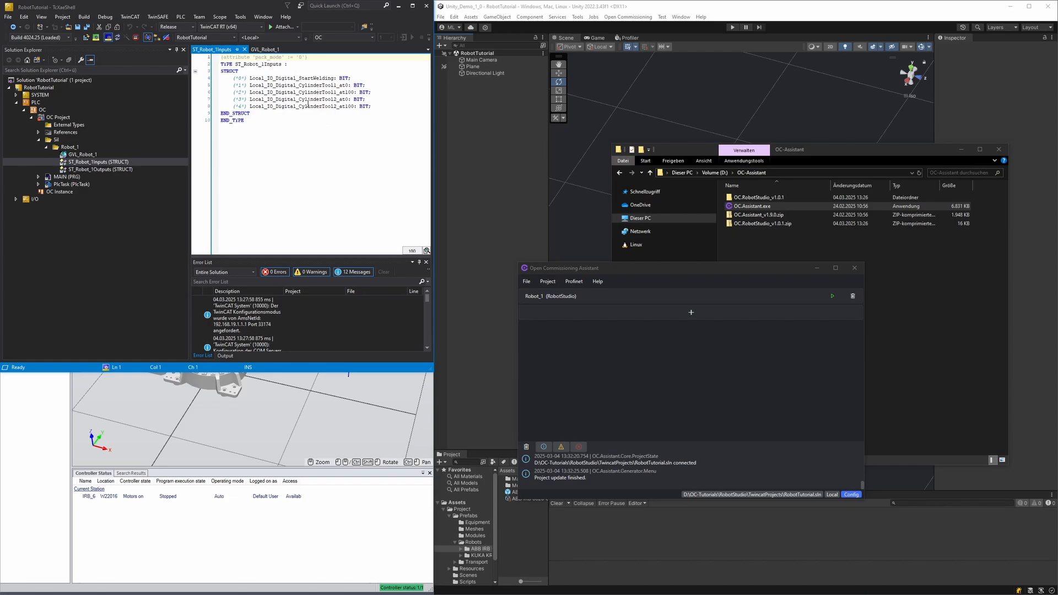
double_click(110, 171)
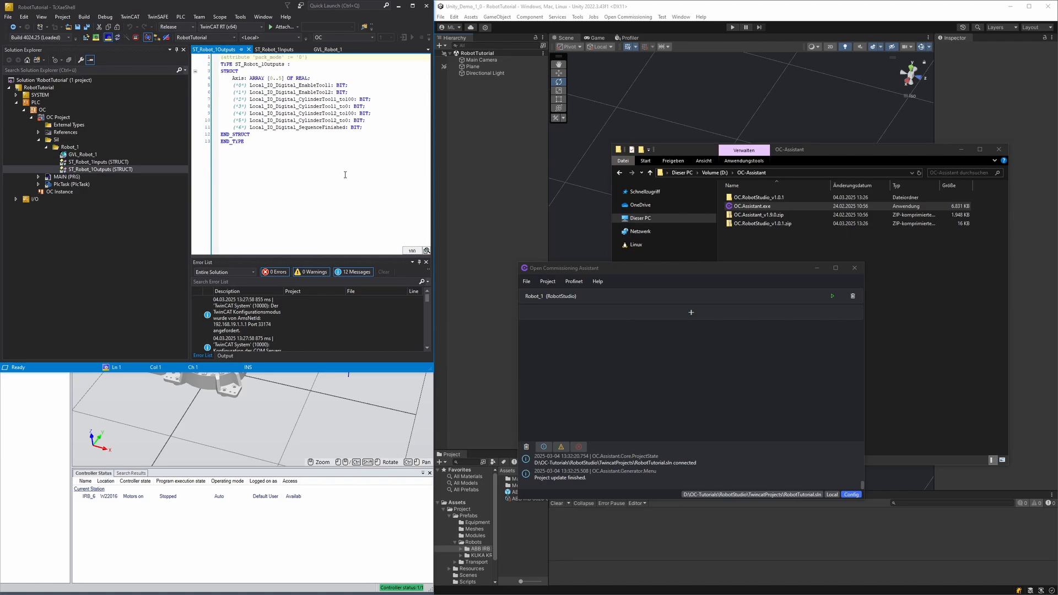
click(662, 297)
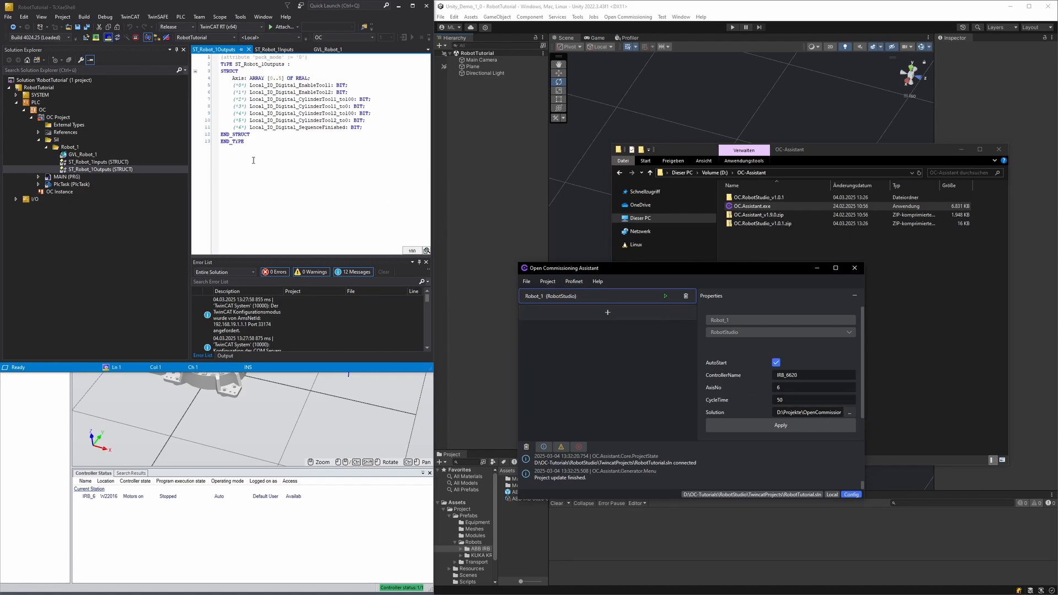
Step: Activate the RobotTutorial configuration on the local target with PLC boot project autostart and restart TwinCAT in Run Mode
click(85, 37)
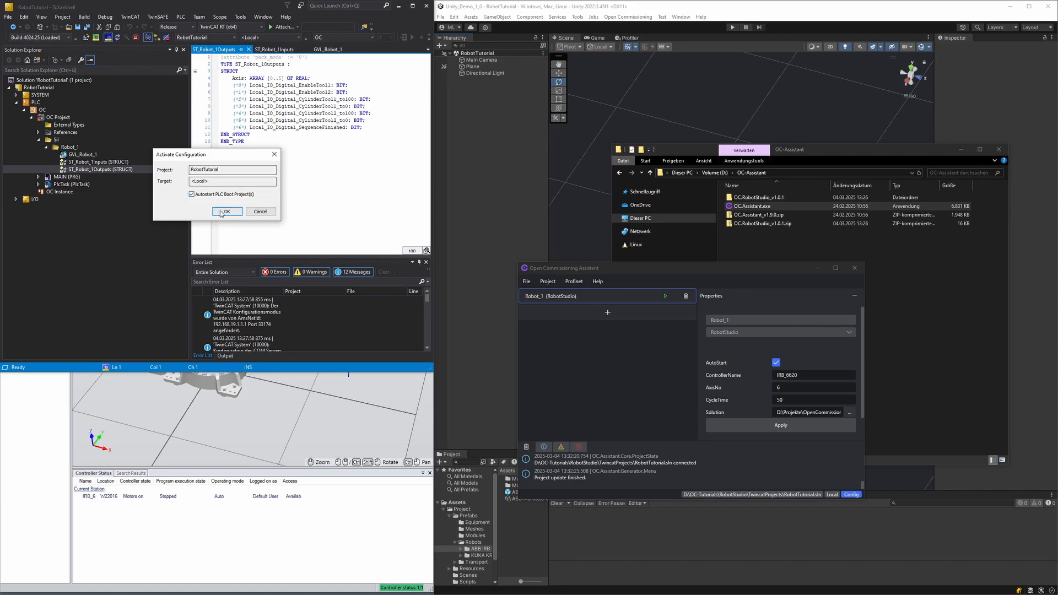
click(226, 212)
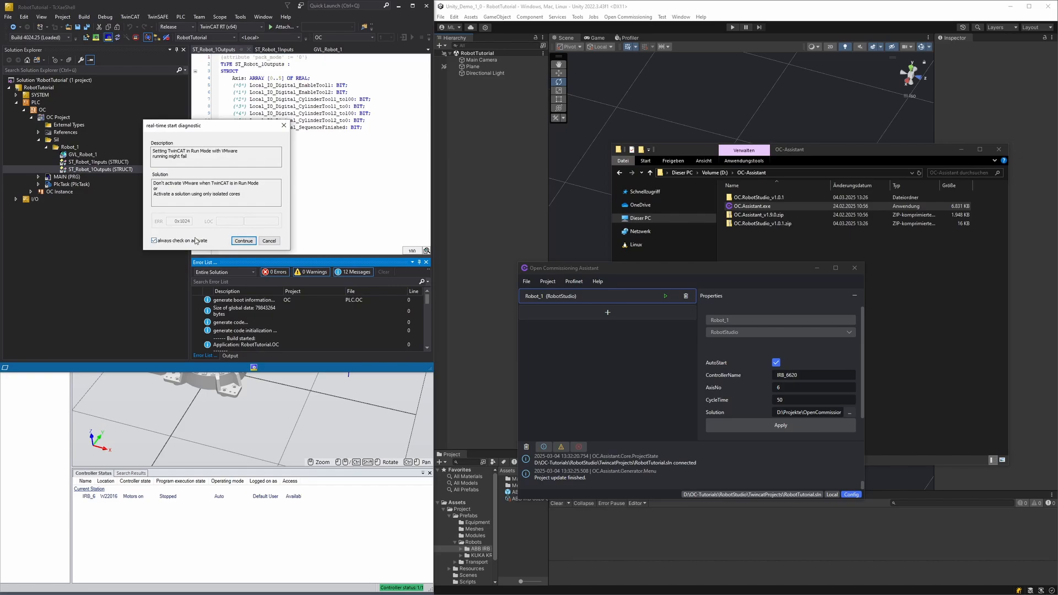
click(243, 240)
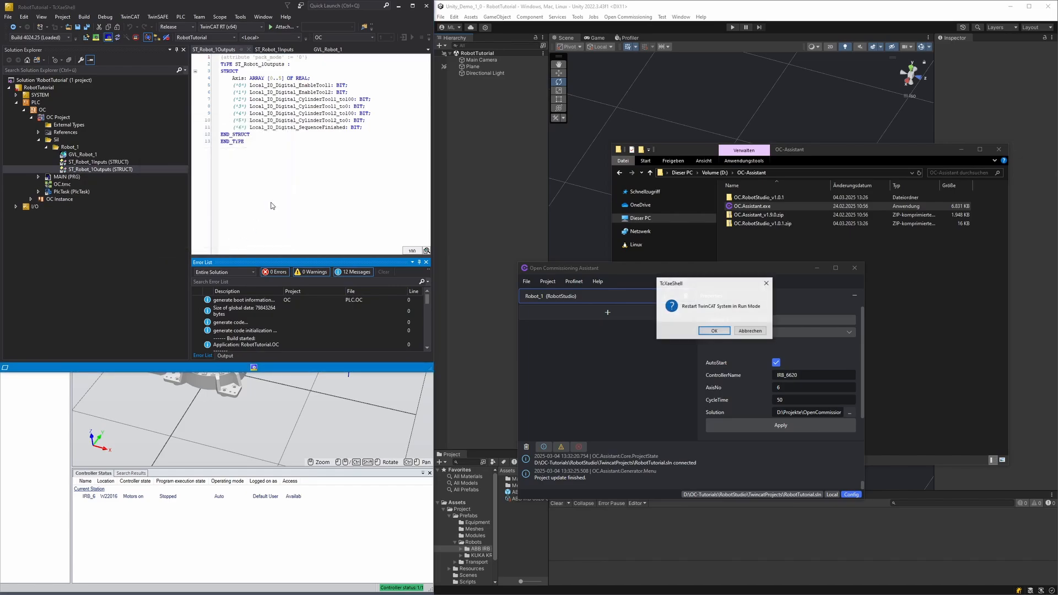
click(714, 332)
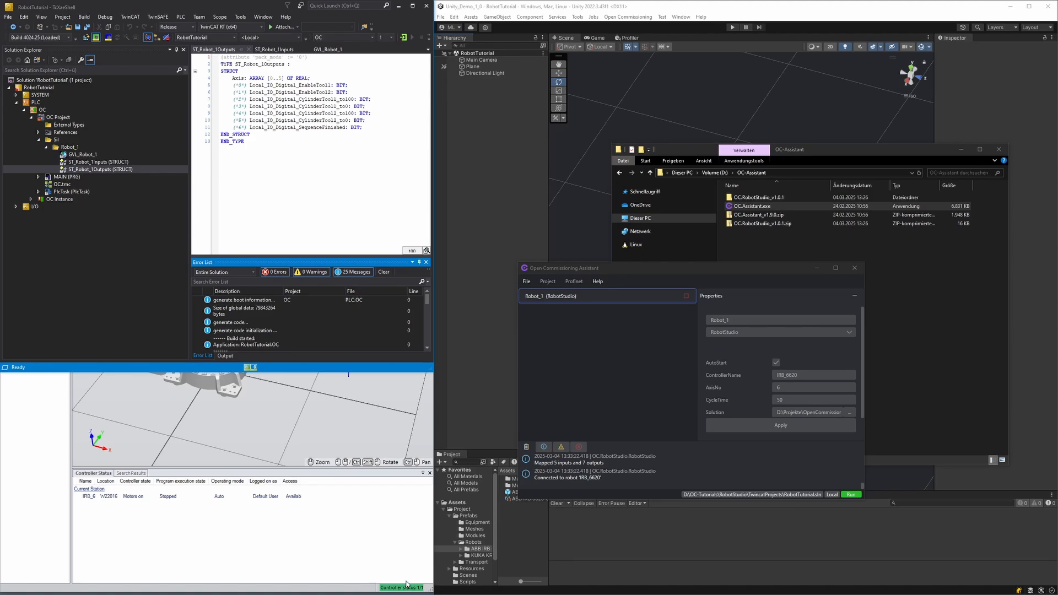
Step: Log in to the PLC and expand the Inputs, Outputs and Axis array in the online view of GVL_Robot_1
click(403, 38)
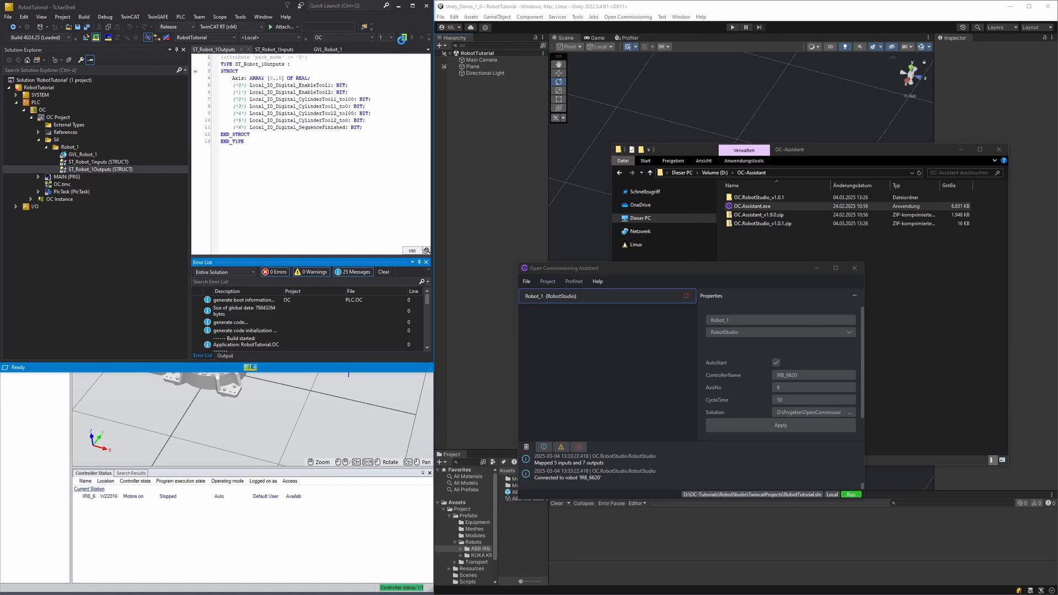
double_click(79, 155)
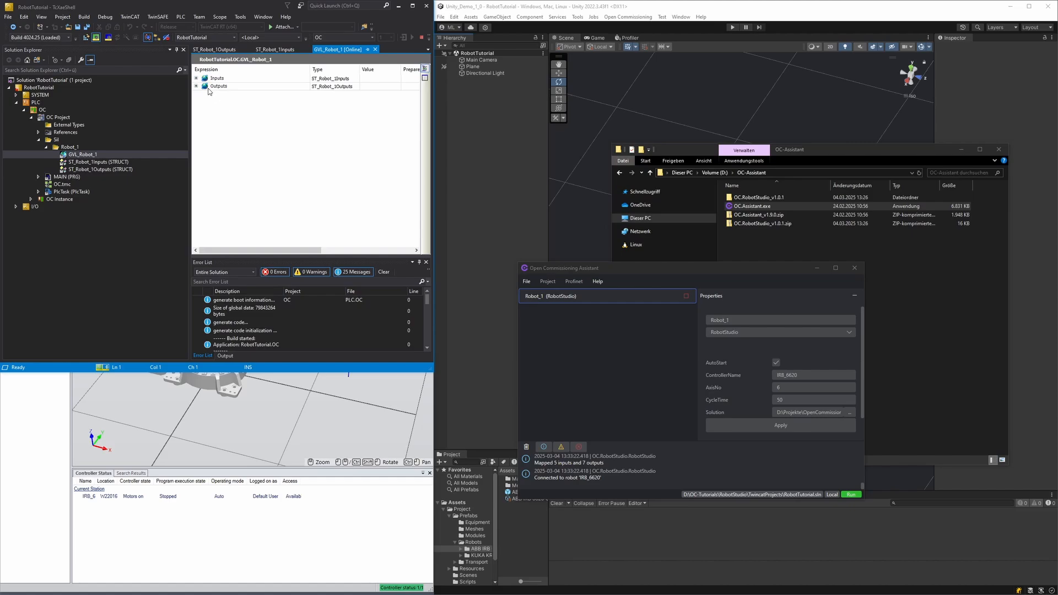
click(197, 86)
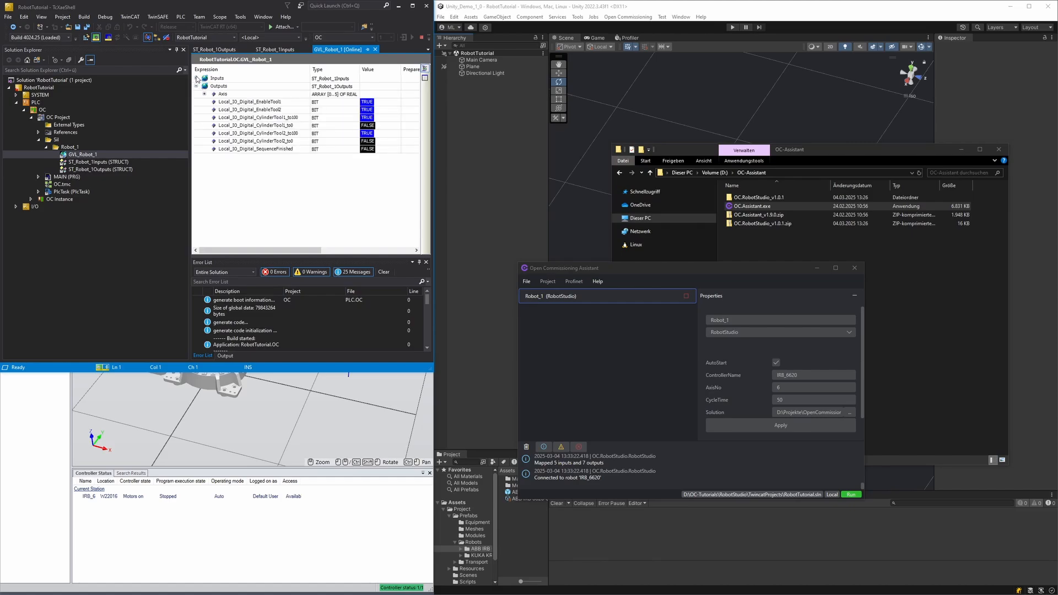
click(196, 78)
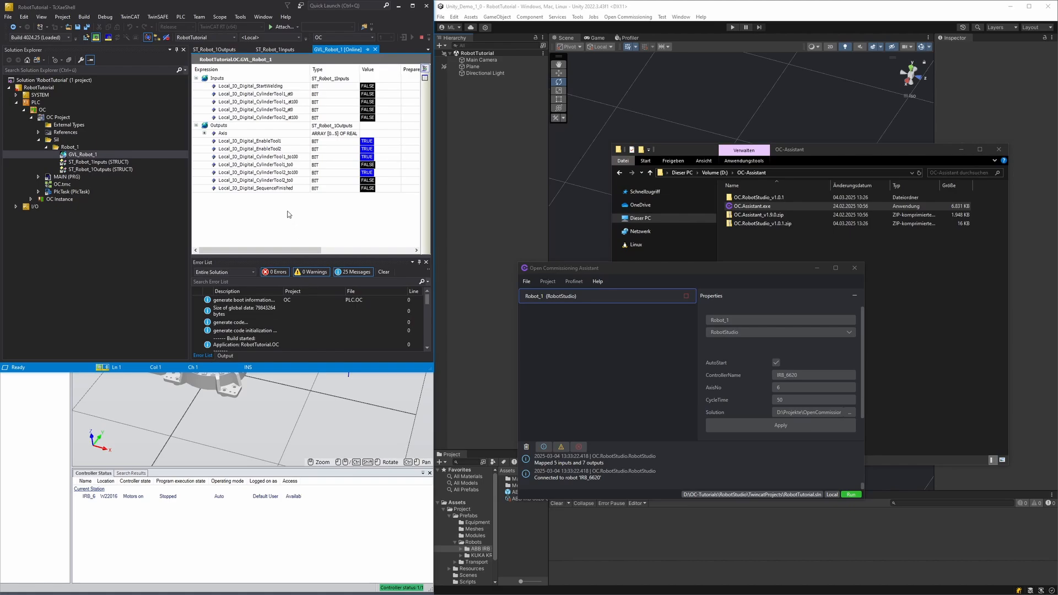
click(205, 133)
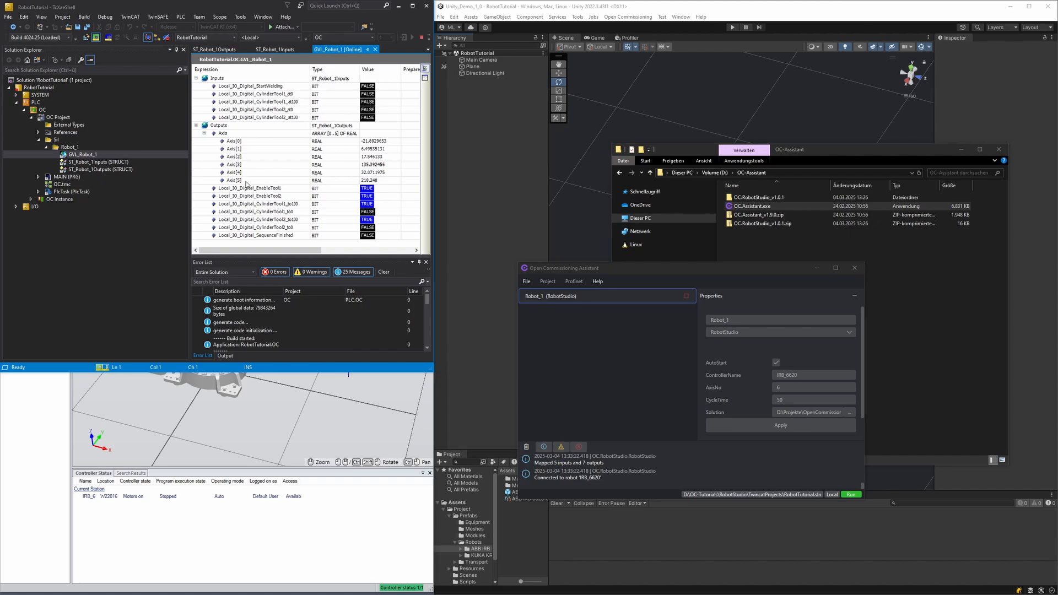
Step: Move the TcXaeShell window beside RobotStudio so the robot view and the live PLC values can be watched together
click(270, 423)
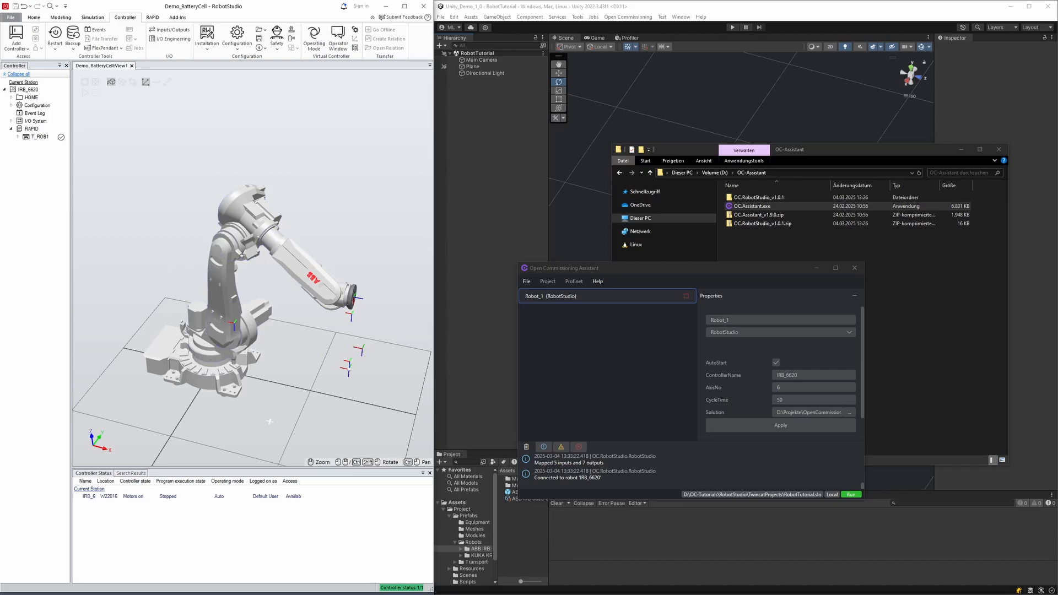
key(alt+Tab)
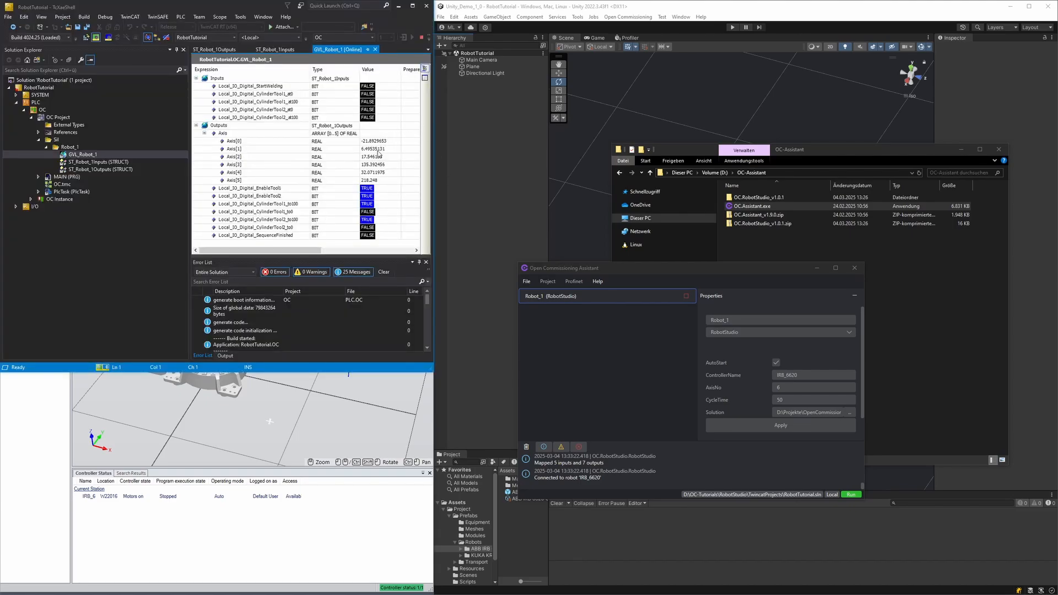
drag(259, 11, 732, 53)
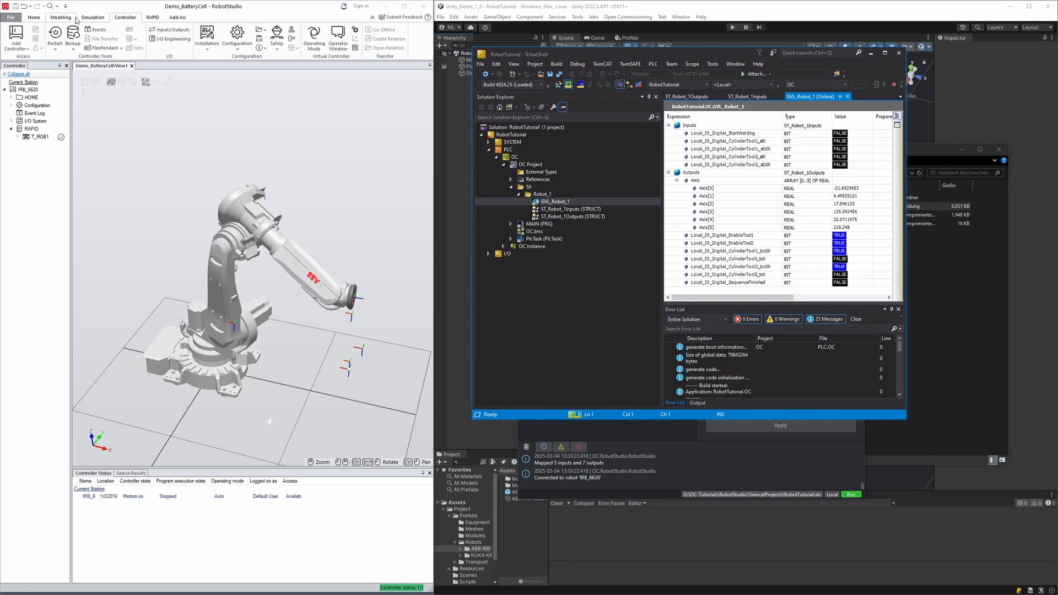
Step: Run the RobotStudio simulation to observe the axis values in TwinCAT, and stop it
click(92, 17)
click(112, 35)
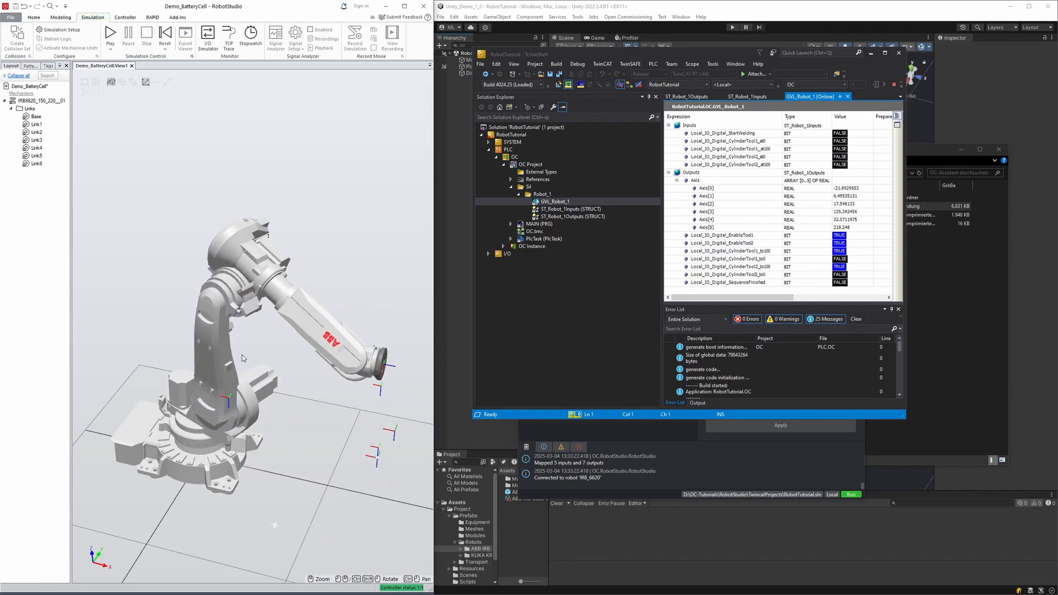
click(111, 36)
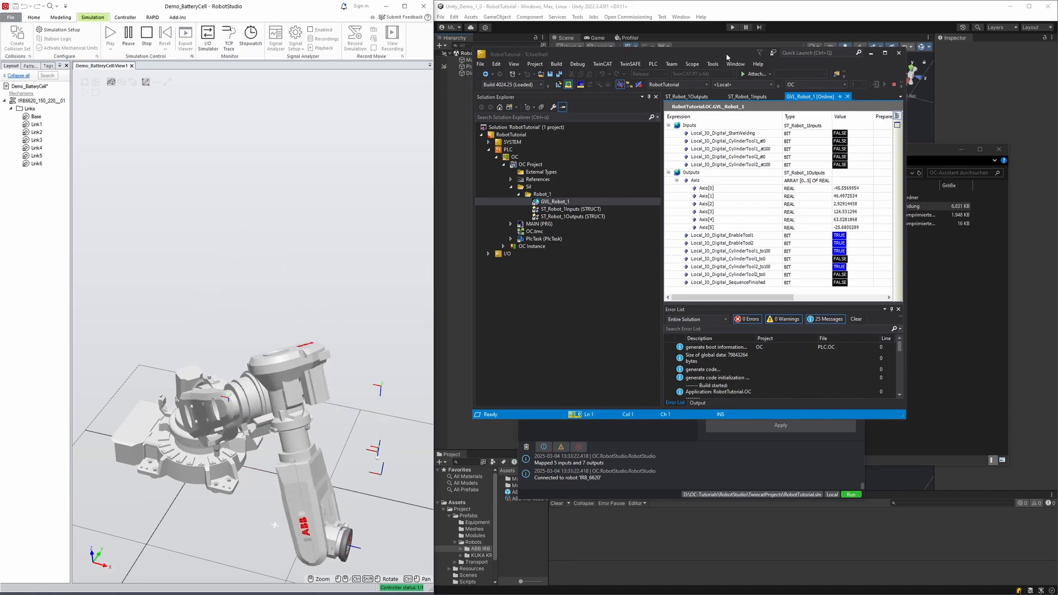
click(147, 36)
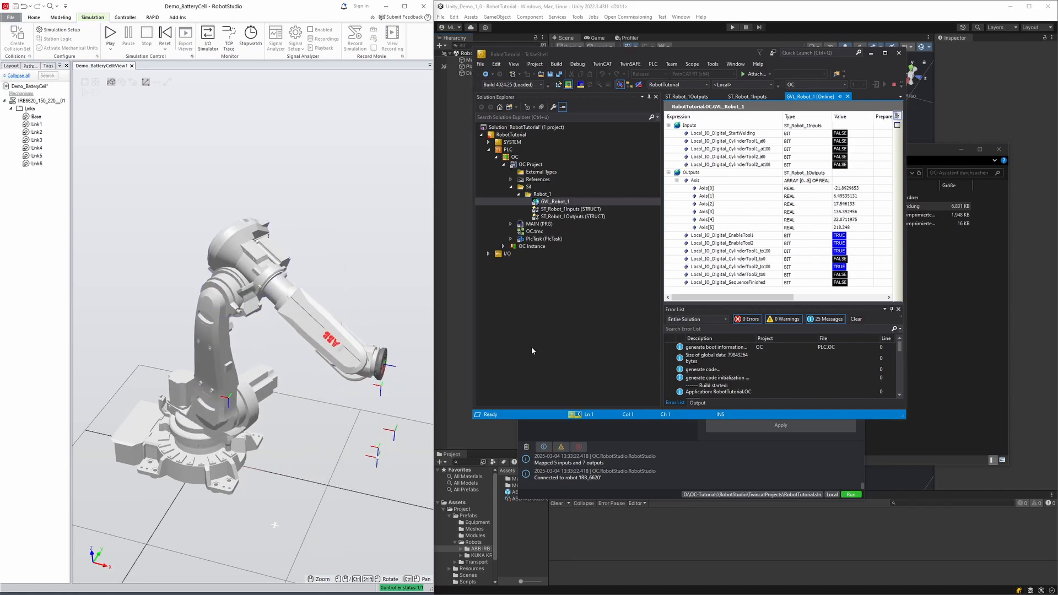
Step: Move the TcXaeShell and Open Commissioning Assistant windows over RobotStudio and switch to Unity
click(677, 439)
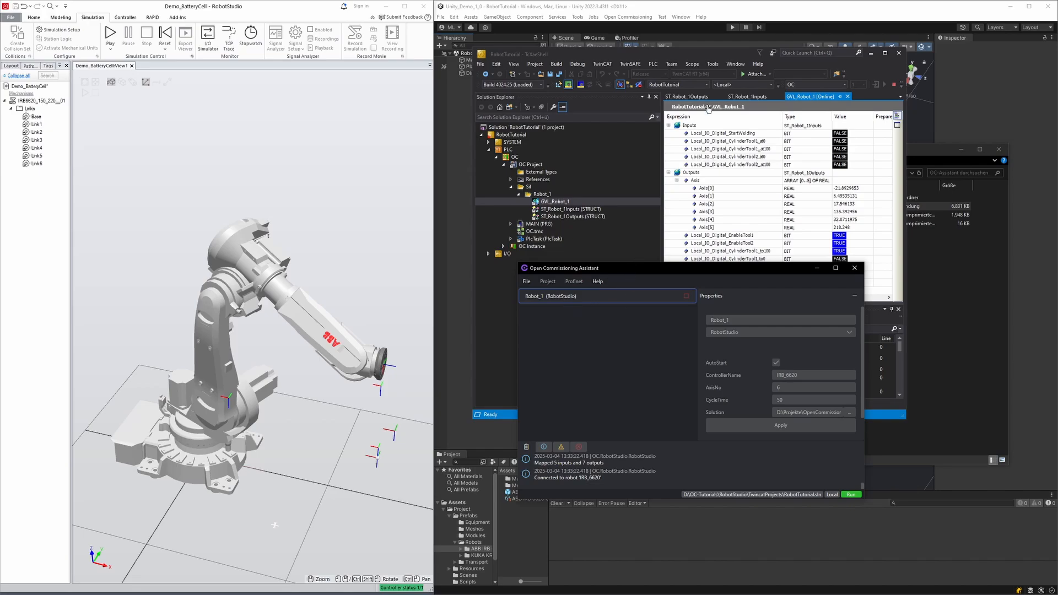
drag(730, 56, 259, 10)
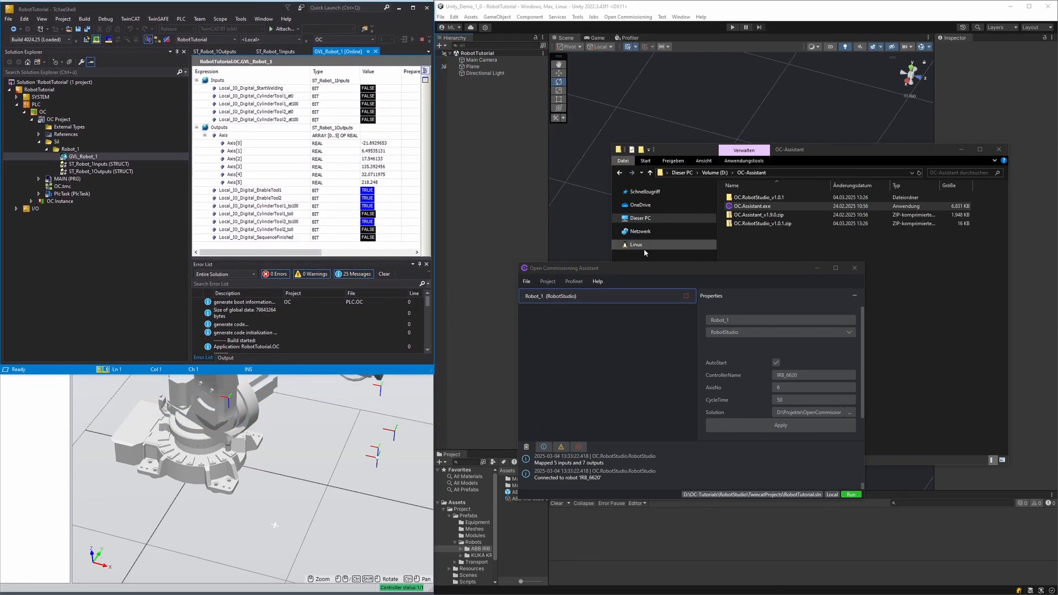
drag(681, 273, 229, 336)
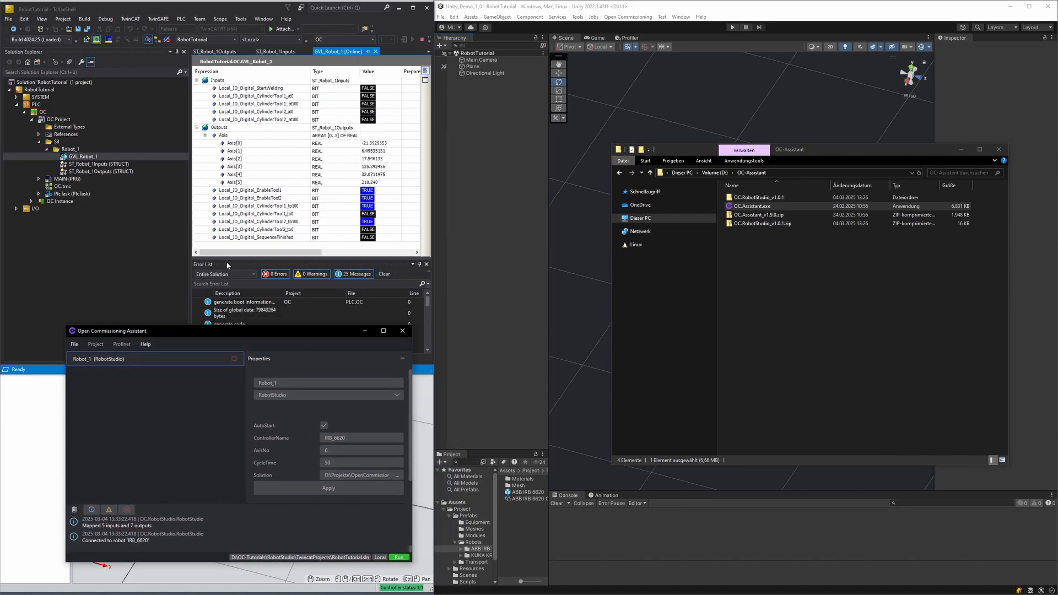
click(585, 248)
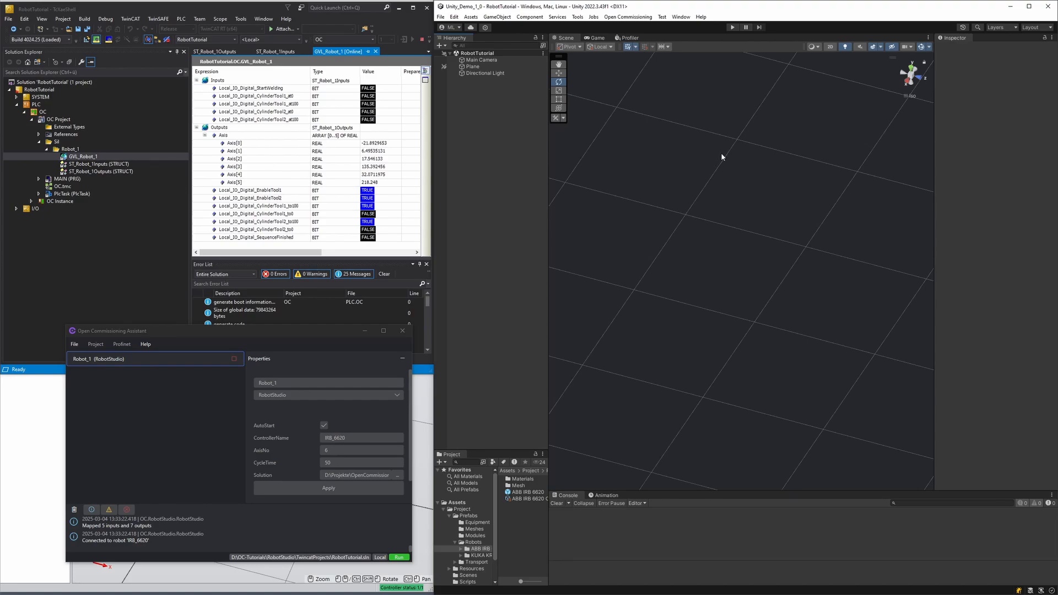
Step: Create an empty GameObject named Project in the RobotTutorial scene
right_click(489, 136)
click(502, 242)
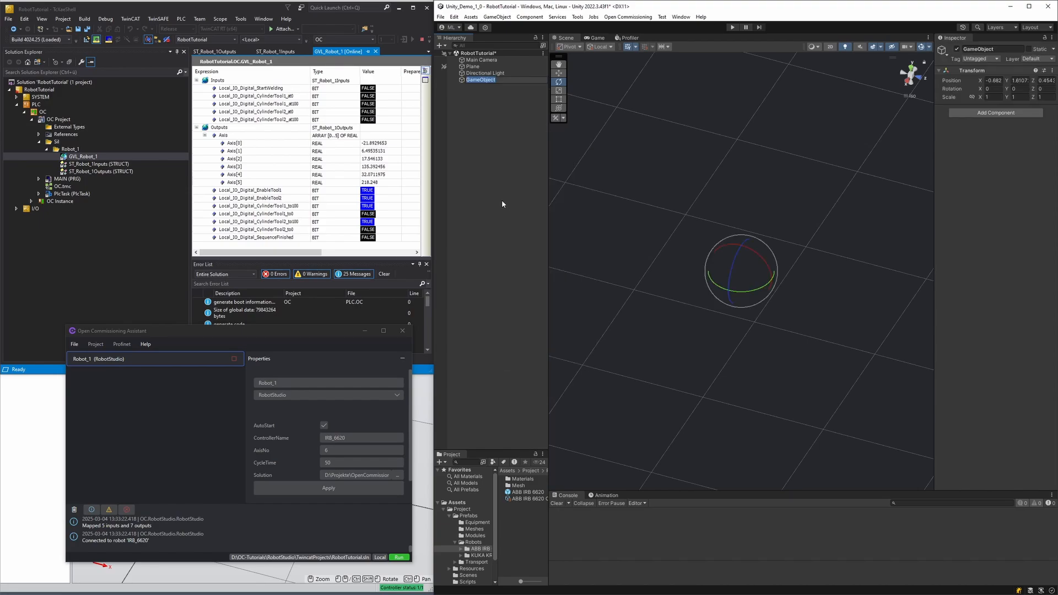
text(Project)
key(Return)
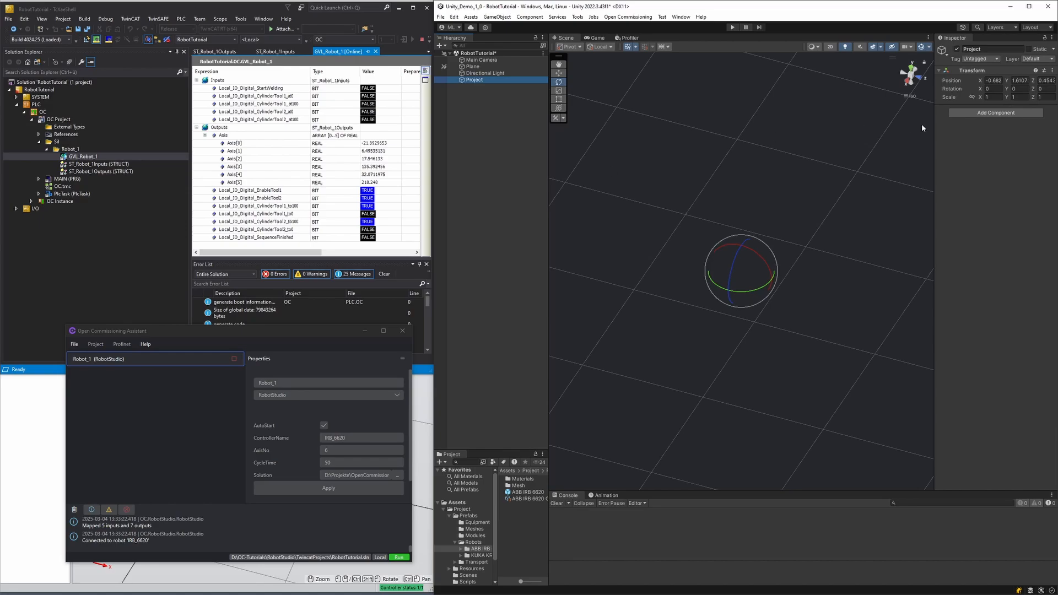
Step: Add a Tc Ads Client component to the Project object and set its ADS port to 851
click(994, 115)
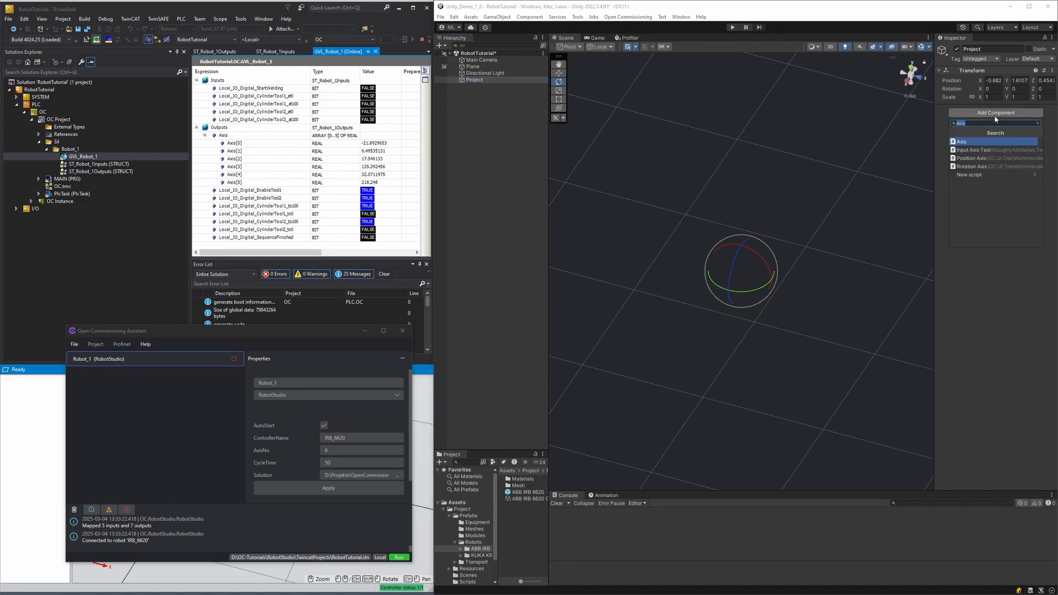
text(tcads)
key(Return)
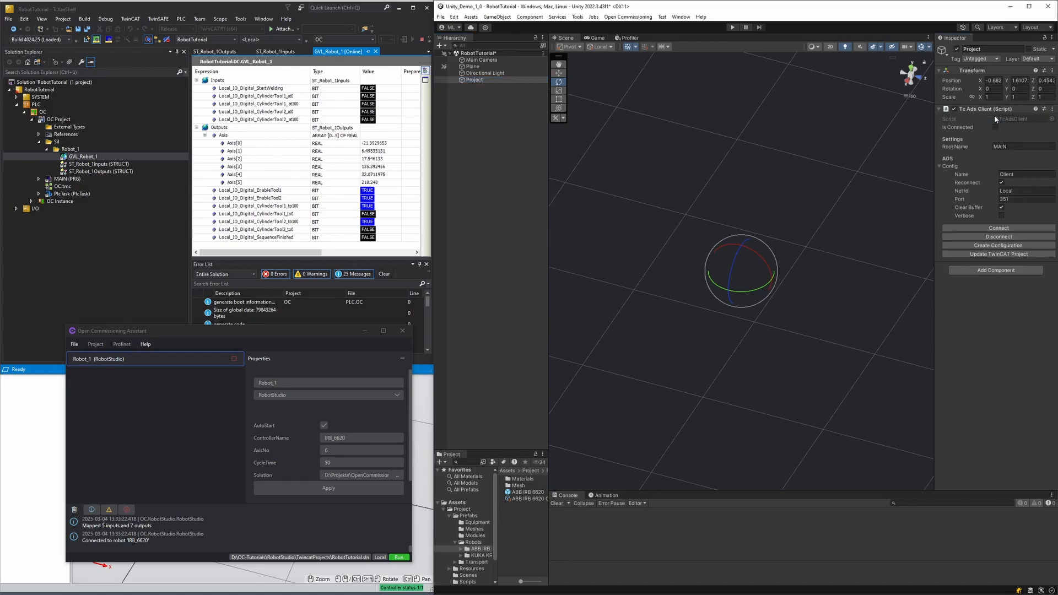
click(1001, 198)
text(8)
key(BackSpace)
key(BackSpace)
text(51)
click(511, 130)
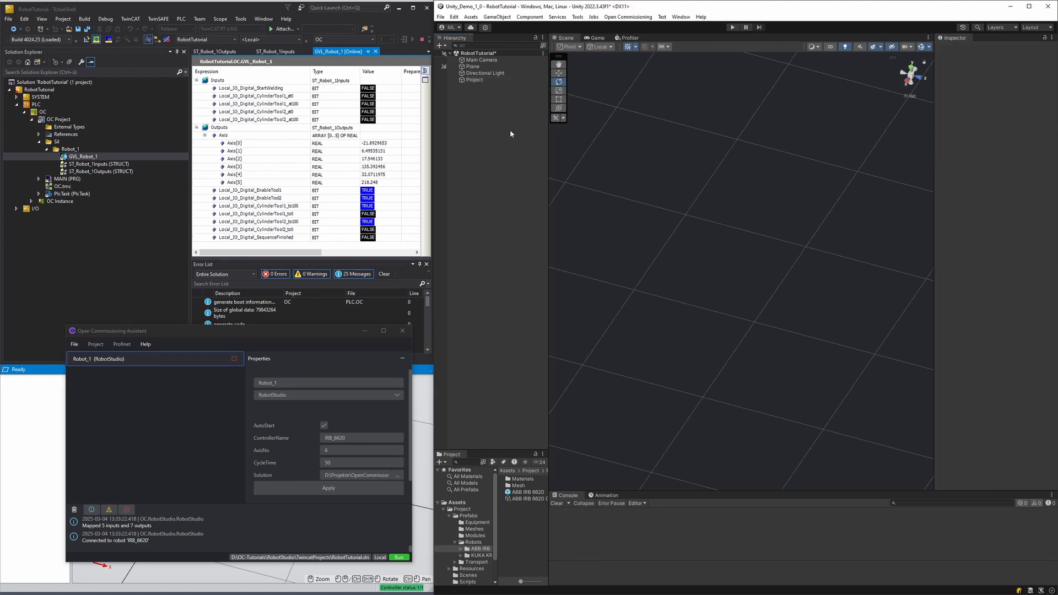
Step: Select the Project object and expand its Robot child and Base to show the joint hierarchy
click(477, 73)
click(477, 81)
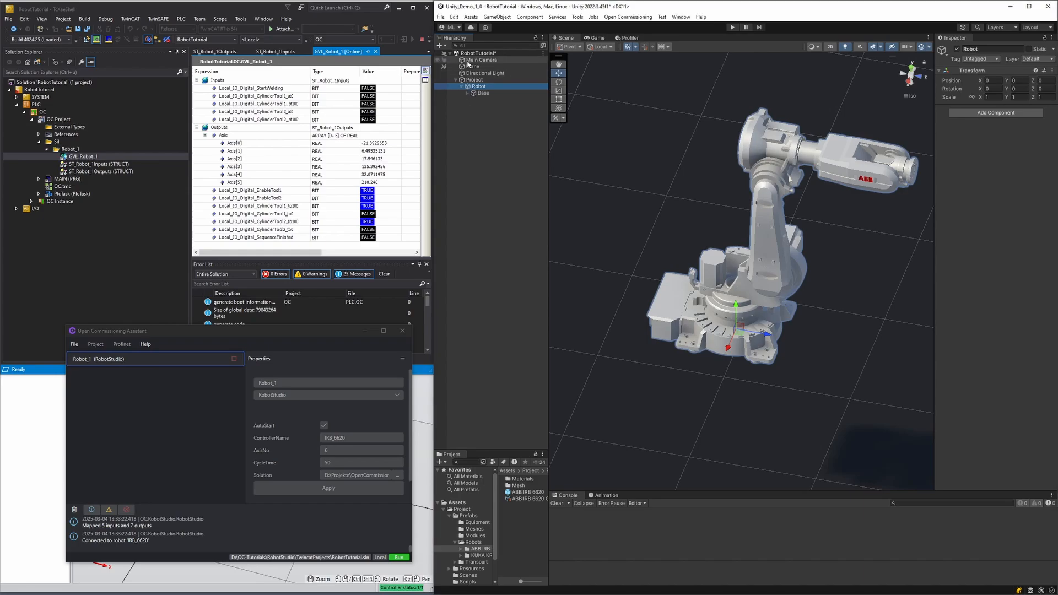
click(461, 86)
click(467, 93)
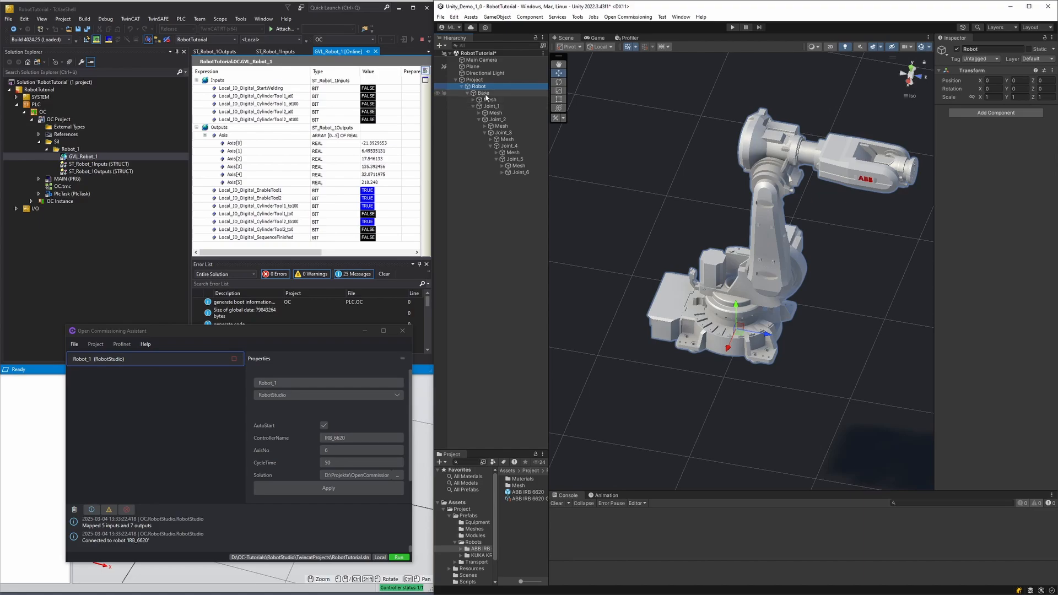
Step: Try rotating Joint_1, Joint_2 and Joint_3 of the robot with the Rotate tool and undo the rotation
click(491, 107)
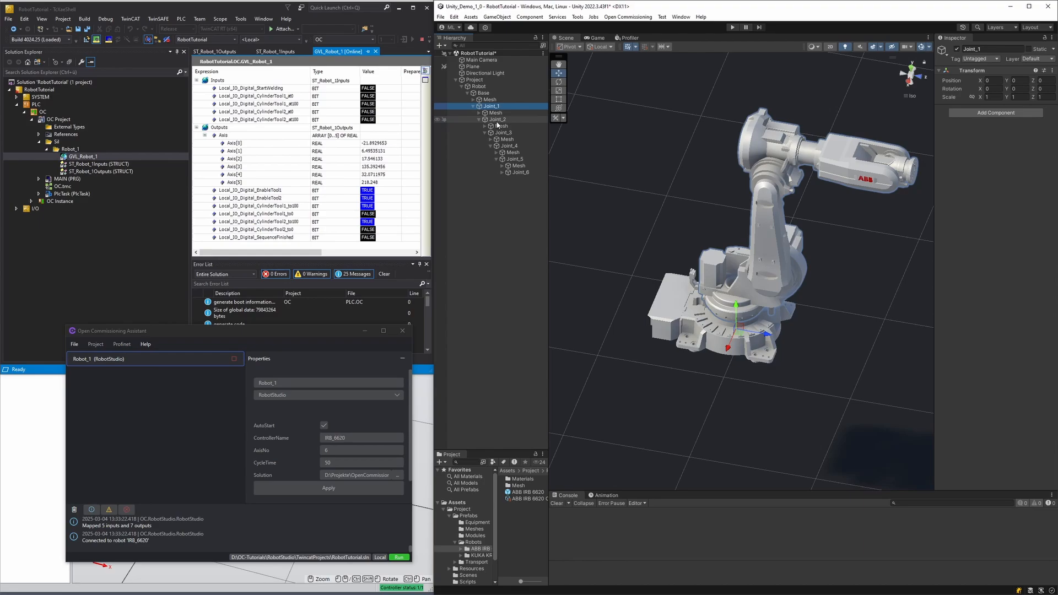
key(e)
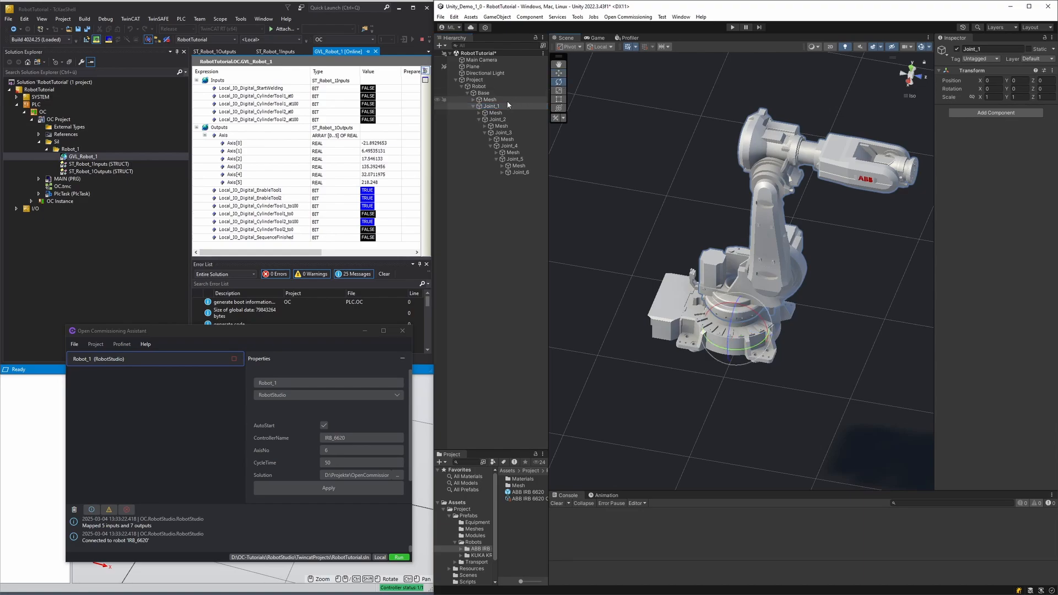
mouse_move(712, 354)
mouse_down()
mouse_move(755, 359)
mouse_move(708, 351)
mouse_up()
click(501, 121)
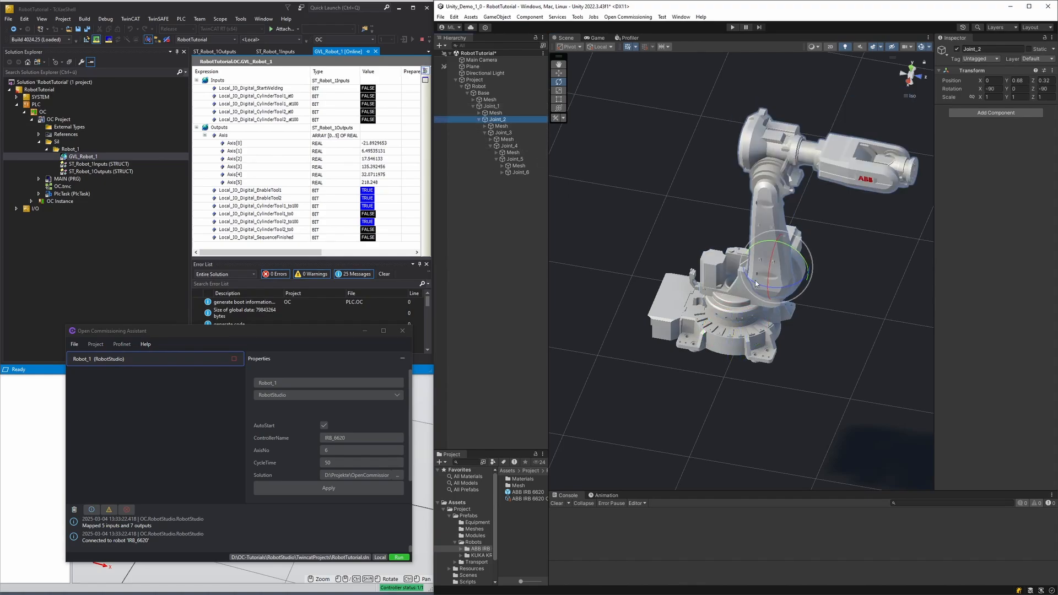
drag(778, 240, 711, 226)
click(510, 132)
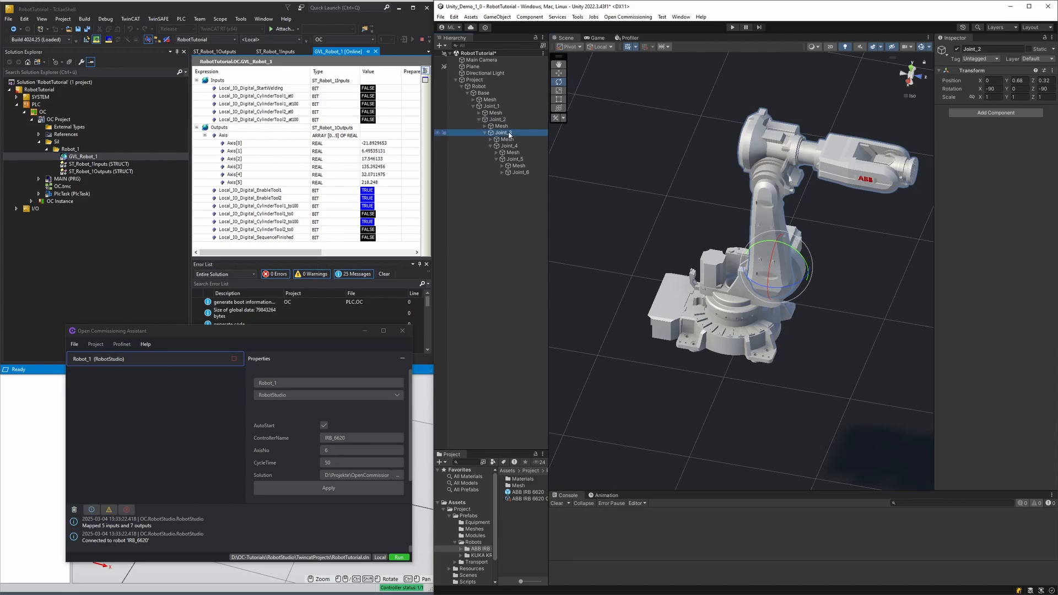
drag(789, 153, 795, 157)
key(ctrl+z)
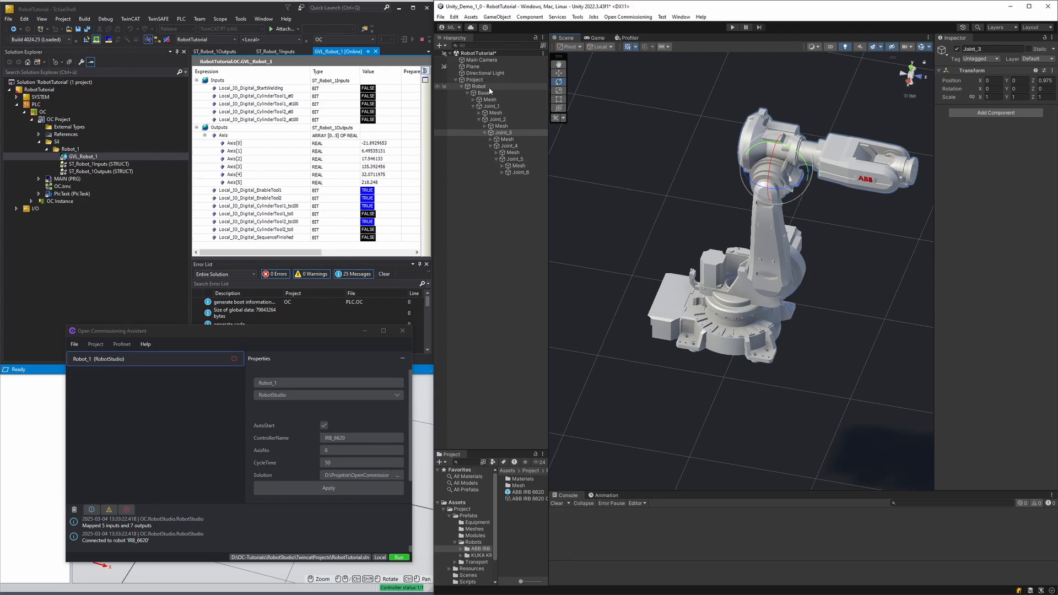
Step: Add a Robot 6R component to the Robot object under Project
click(511, 216)
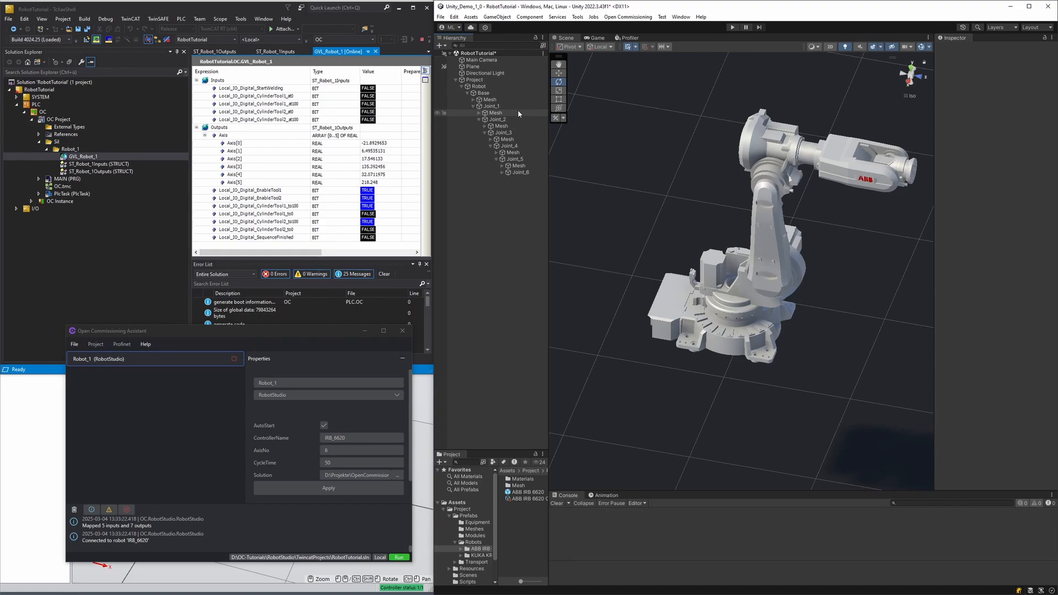
click(482, 89)
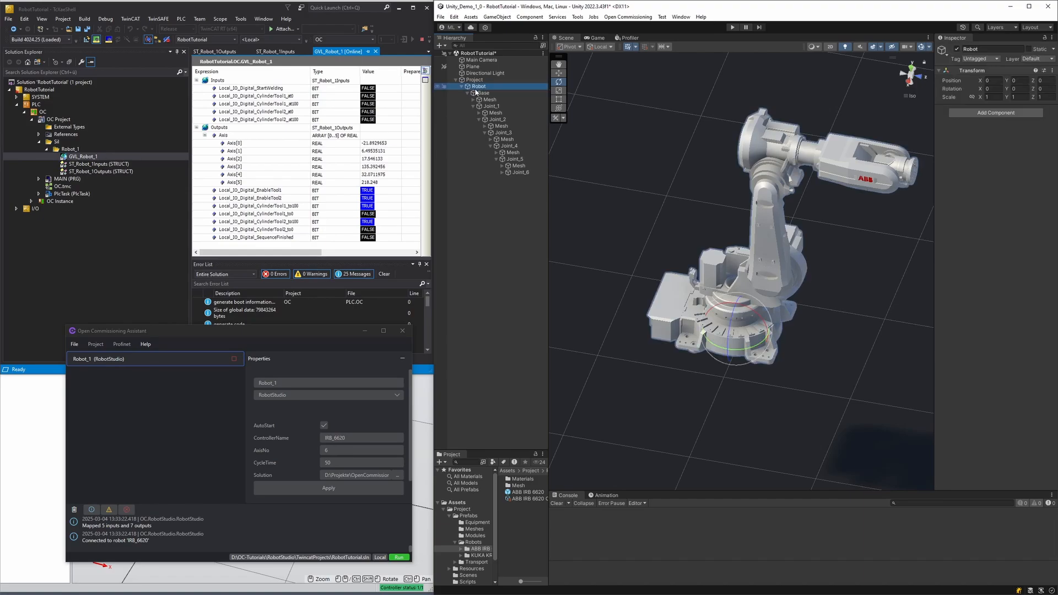
click(996, 112)
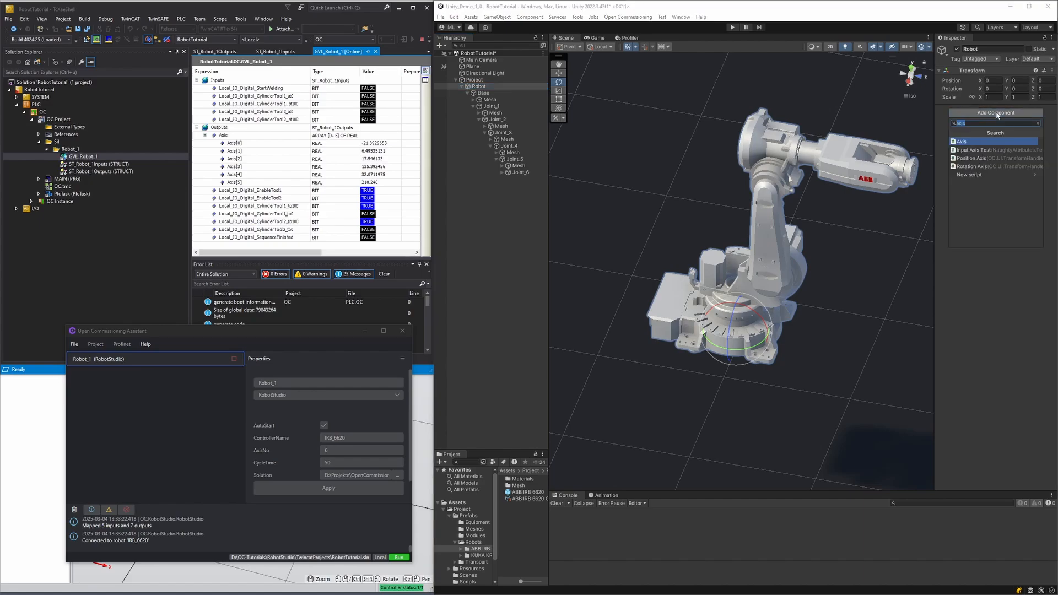
text(robot)
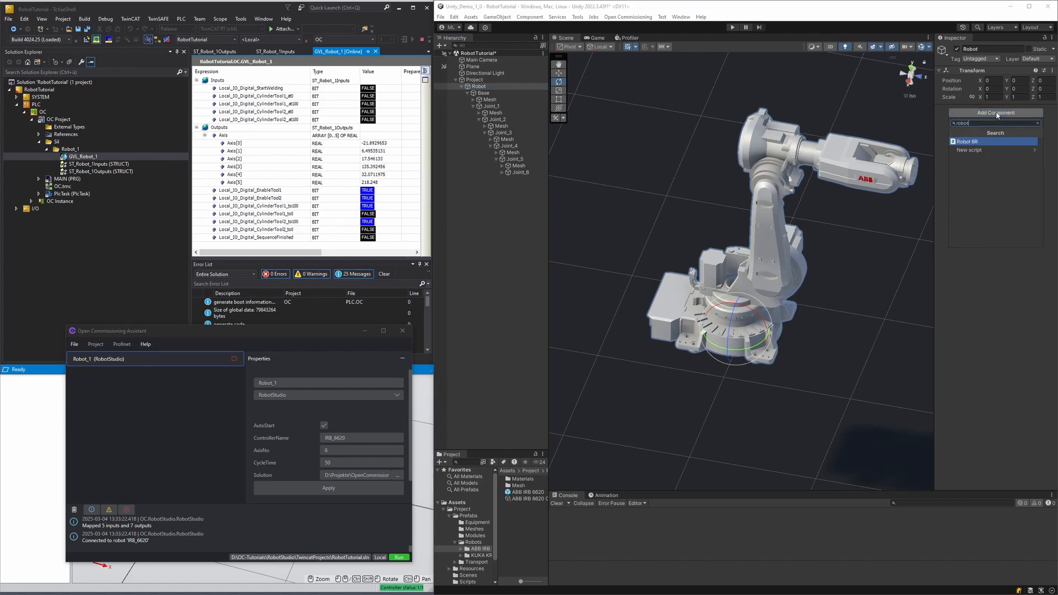
key(Return)
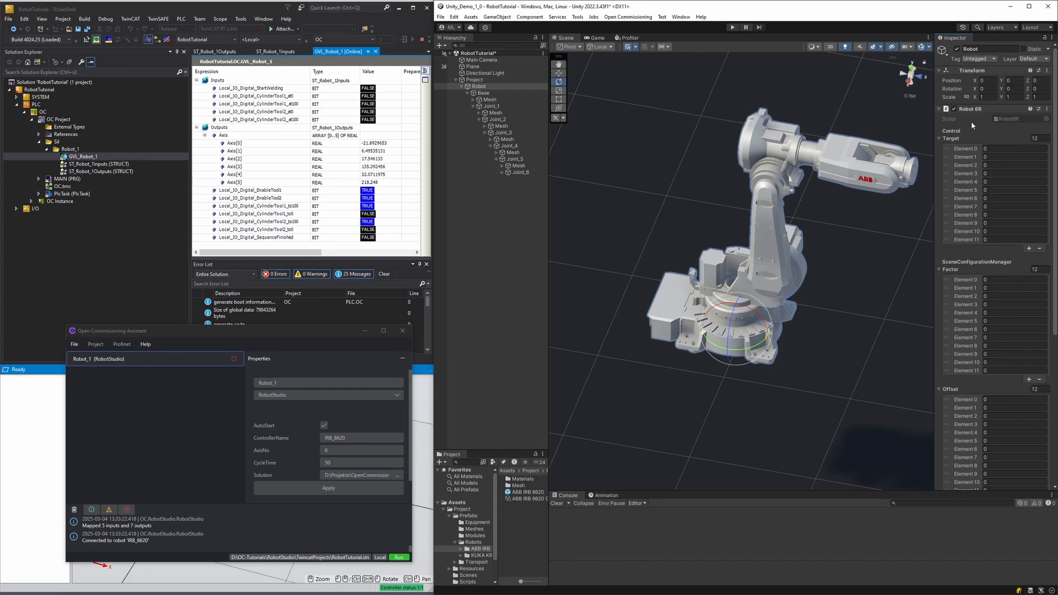
Step: Set the size of the Axes reference list in the Robot 6R component to 6
scroll(971, 124, down, 6)
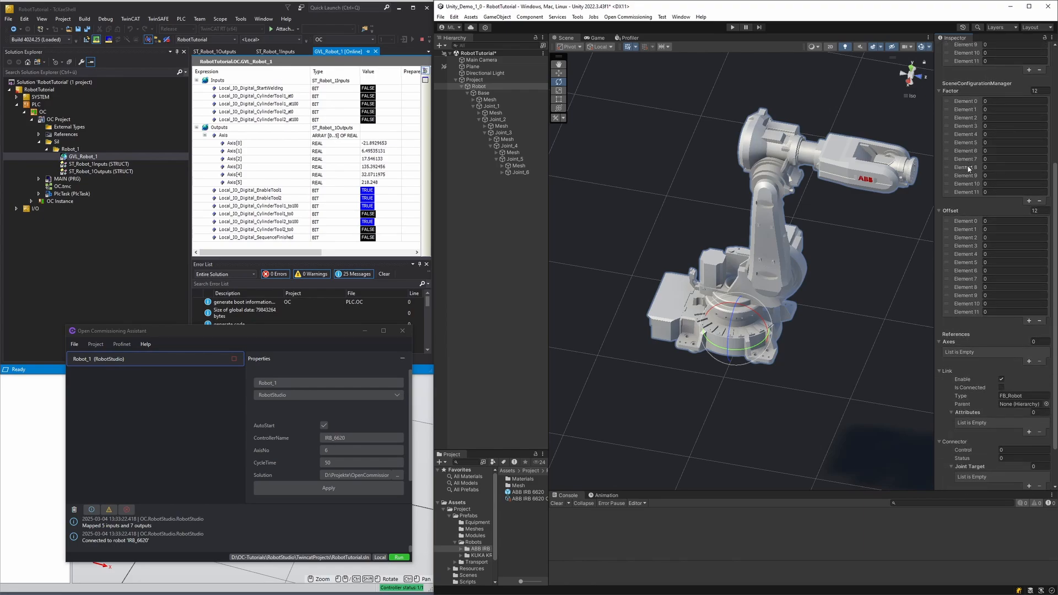
scroll(973, 205, down, 2)
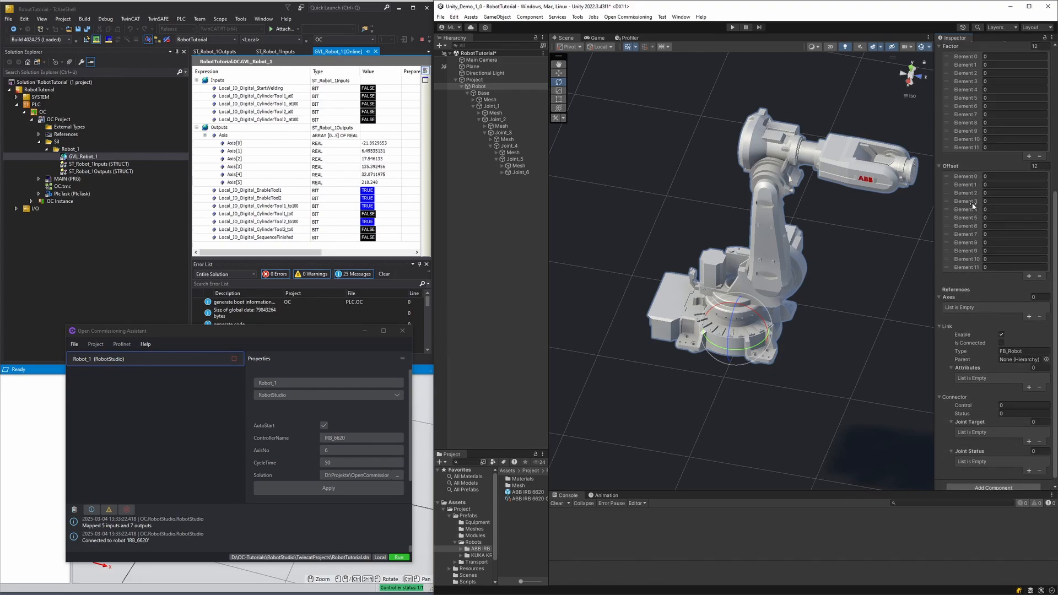
scroll(972, 205, up, 8)
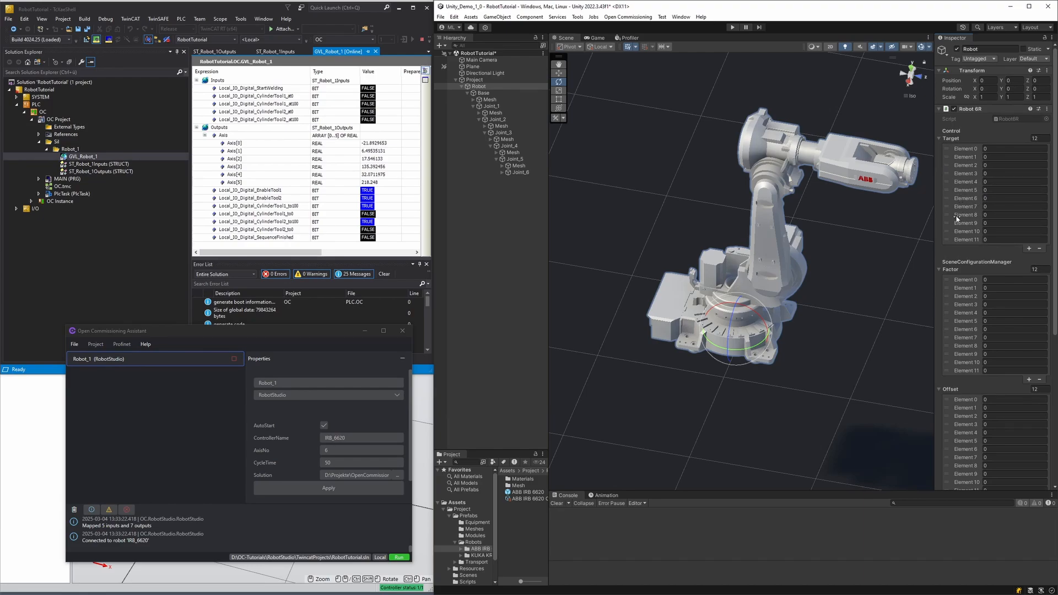
scroll(949, 231, down, 9)
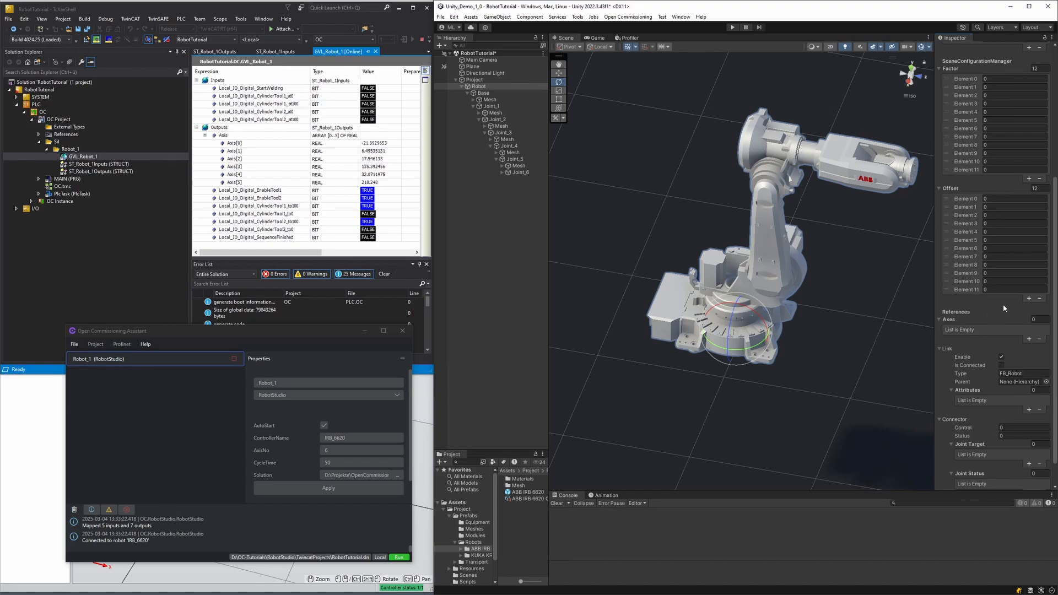
scroll(1003, 304, down, 1)
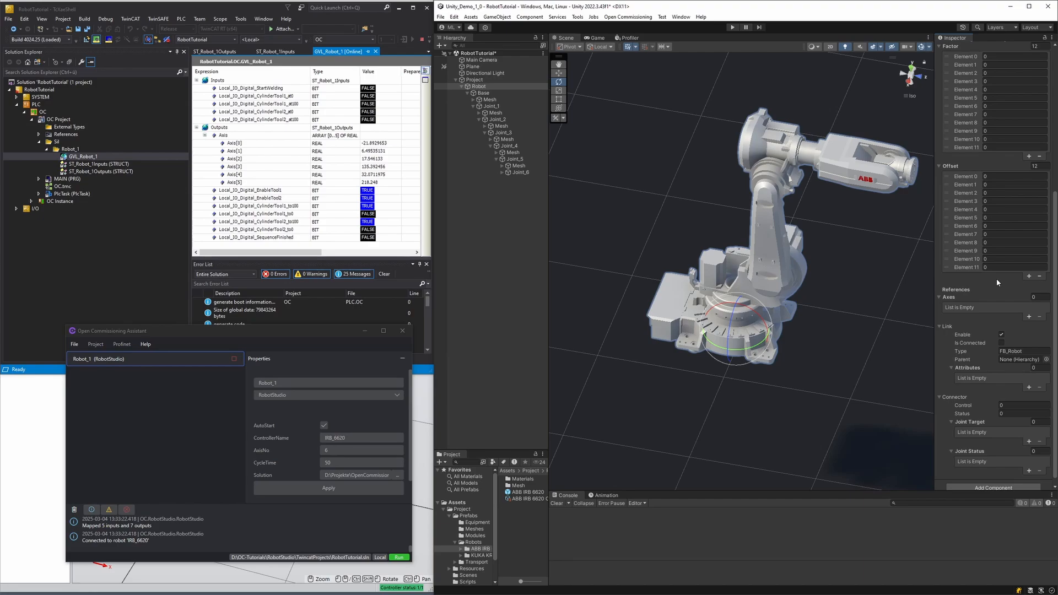
click(1034, 297)
text(6)
key(Return)
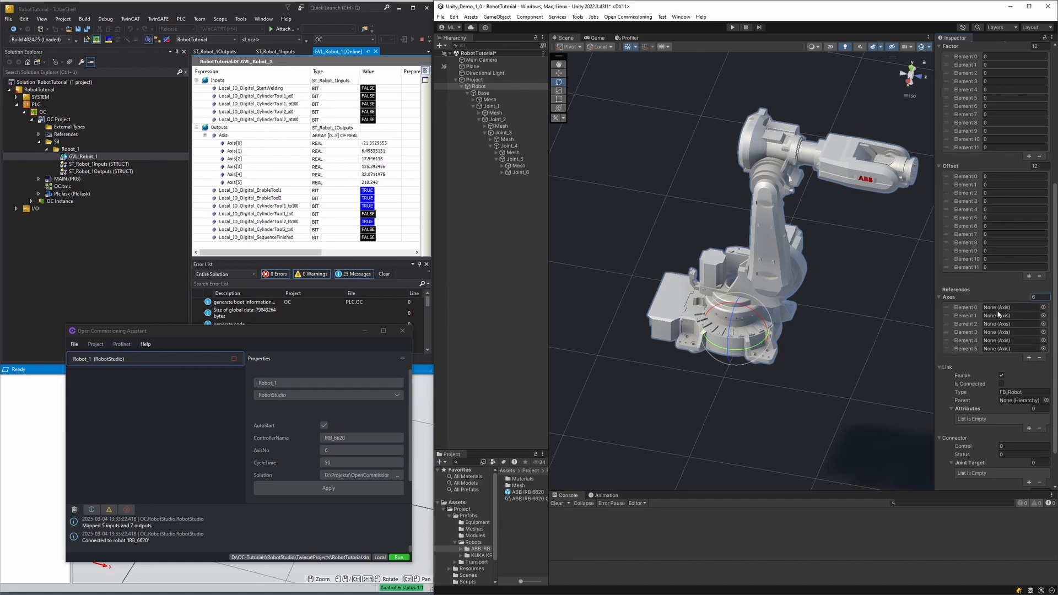
Step: Select Joint_1 through Joint_6 together and add an Axis component to all of them
click(492, 105)
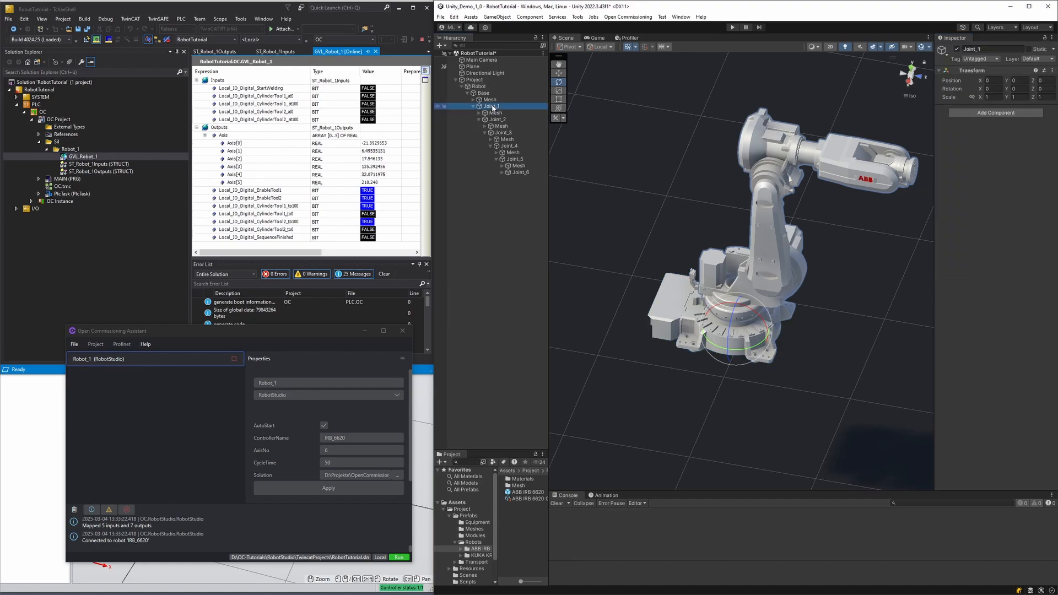
ctrl+click(498, 119)
ctrl+click(503, 133)
ctrl+click(509, 146)
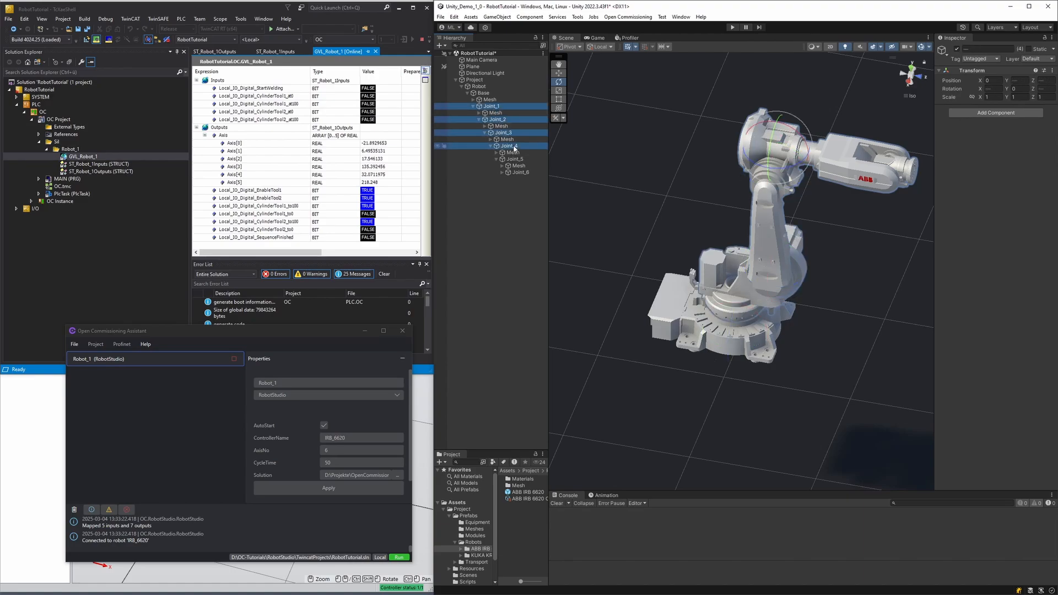
ctrl+click(516, 160)
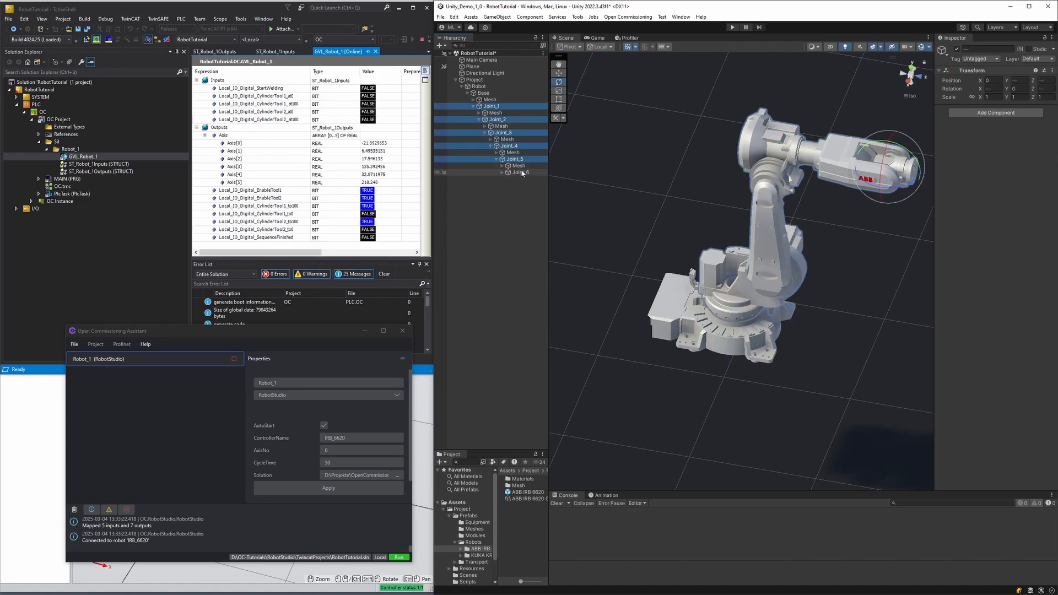
ctrl+click(520, 173)
click(983, 113)
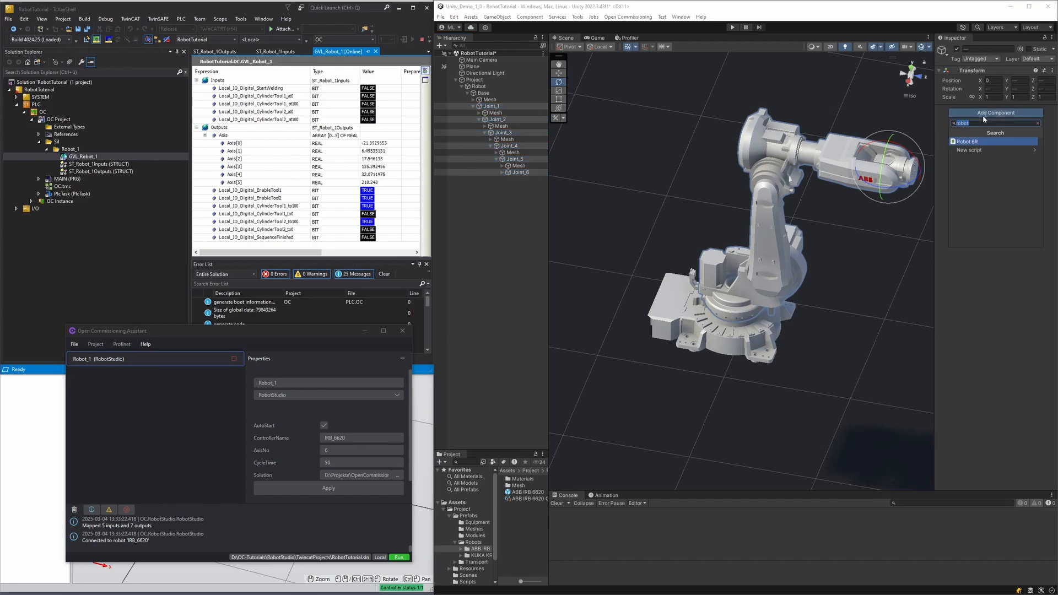
text(axis)
key(Return)
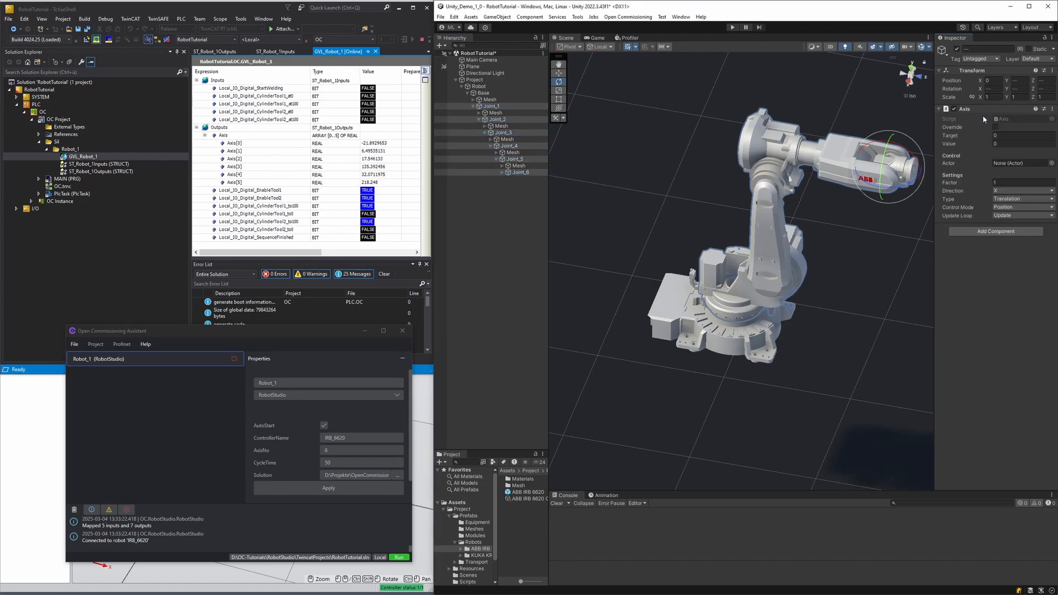
Step: Set the Axis direction to Y and the type to Rotation for all six joints
click(1000, 193)
click(1012, 207)
click(1007, 199)
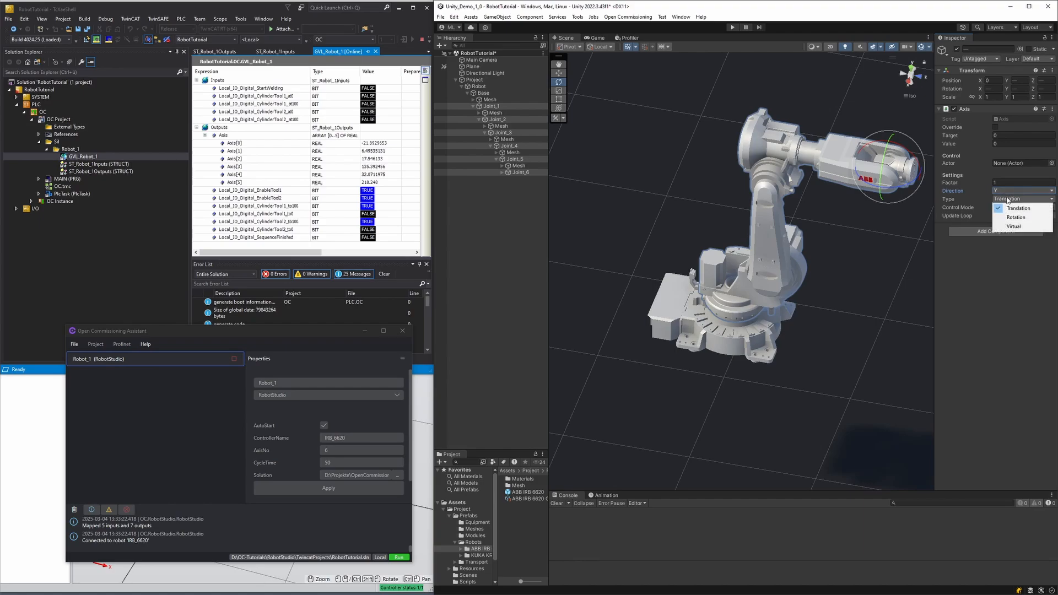
click(998, 217)
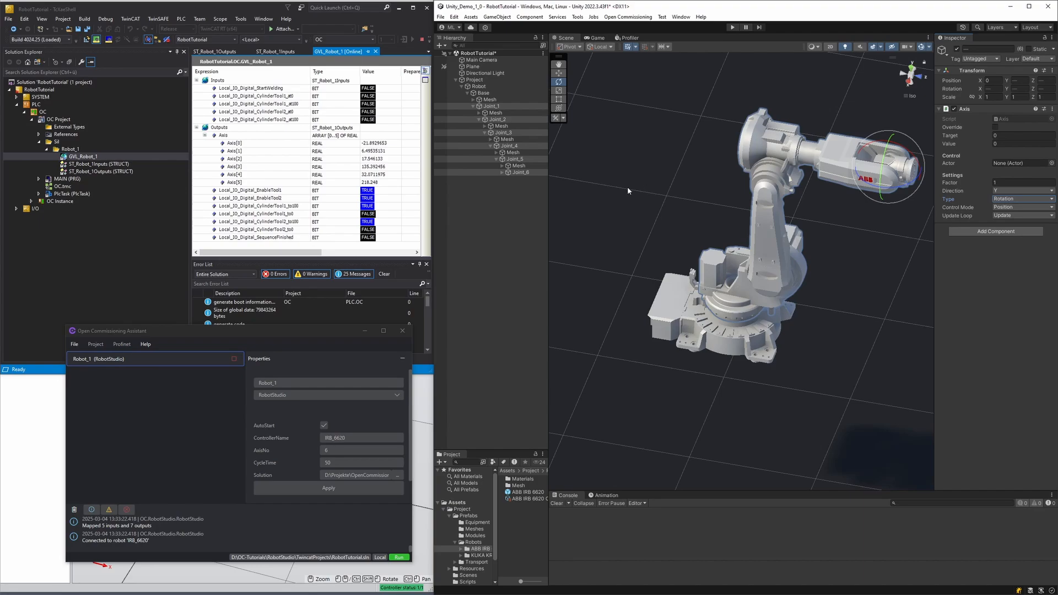
click(503, 199)
Step: Try rotating Joint_1 and Joint_2 about their local Y axes and undo each rotation
click(498, 108)
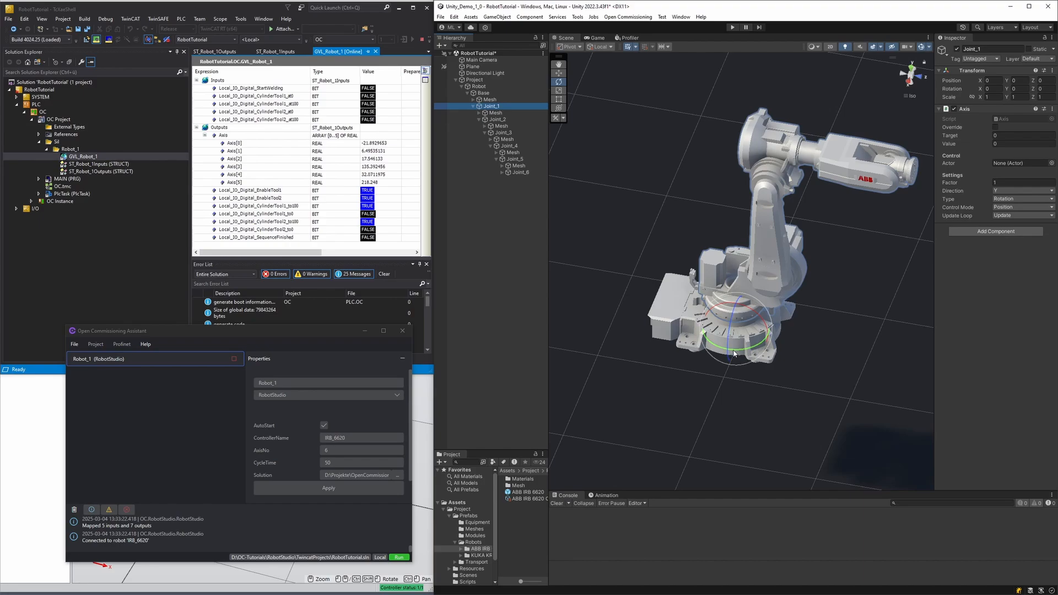
drag(737, 355, 761, 345)
key(ctrl+z)
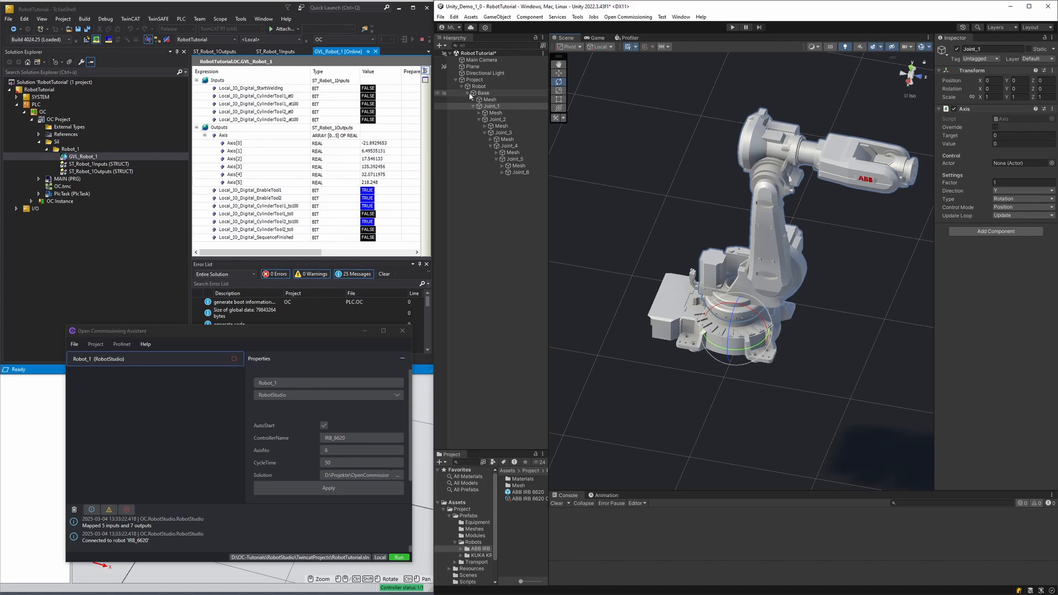
click(498, 119)
drag(783, 243, 809, 258)
key(ctrl+z)
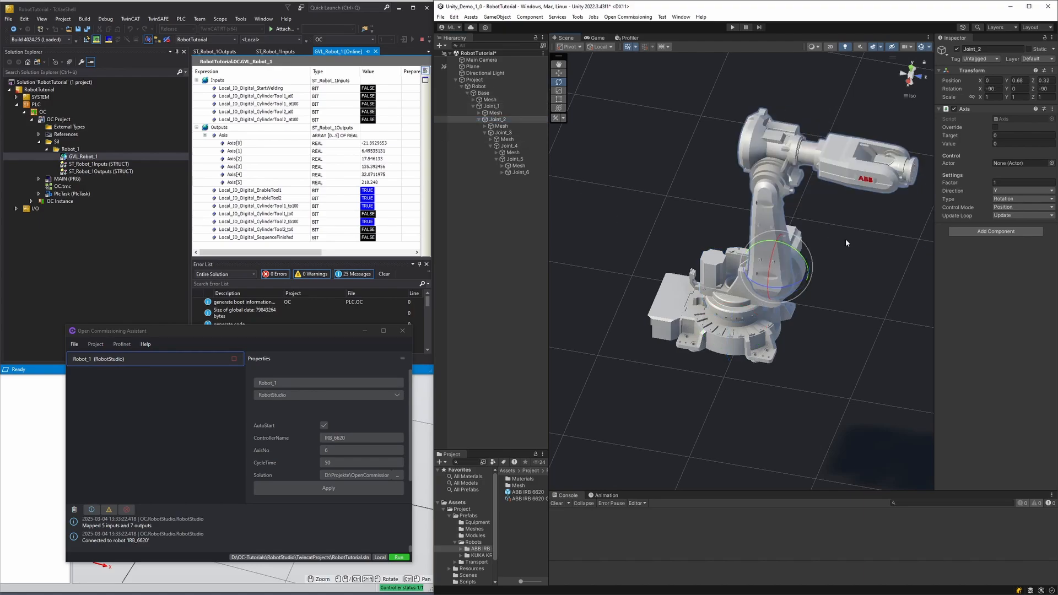
click(522, 249)
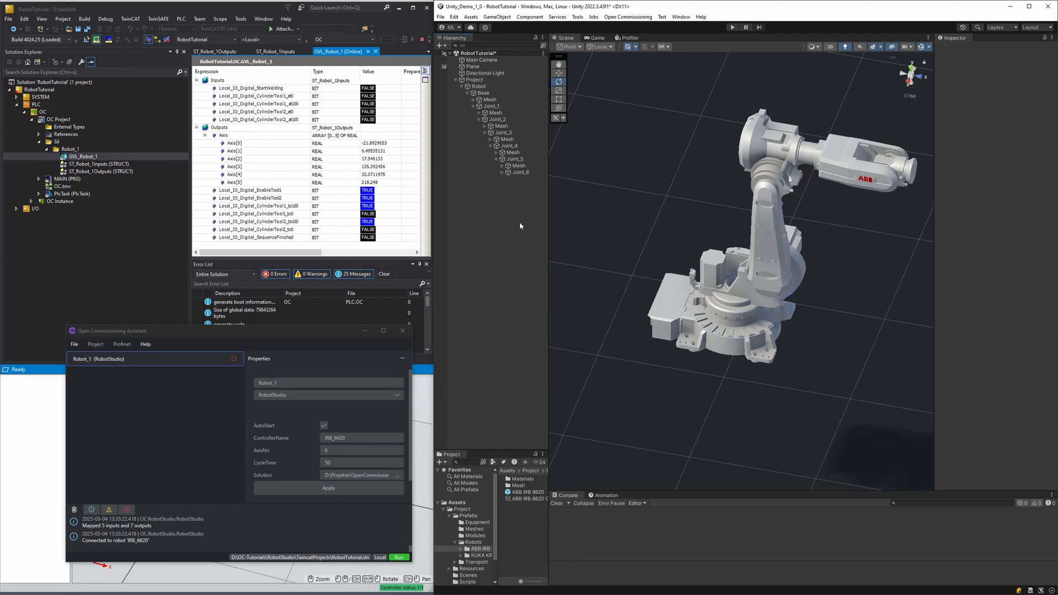
Step: Assign Joint_1 through Joint_6 in order to Elements 0 to 5 of the Robot object's Axes list
click(478, 86)
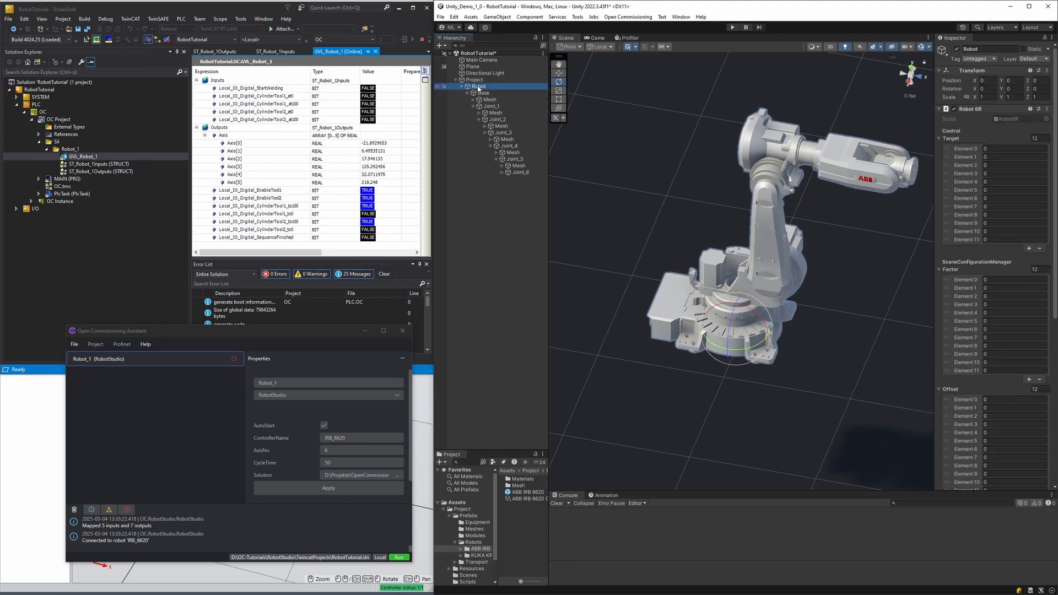
scroll(994, 369, down, 4)
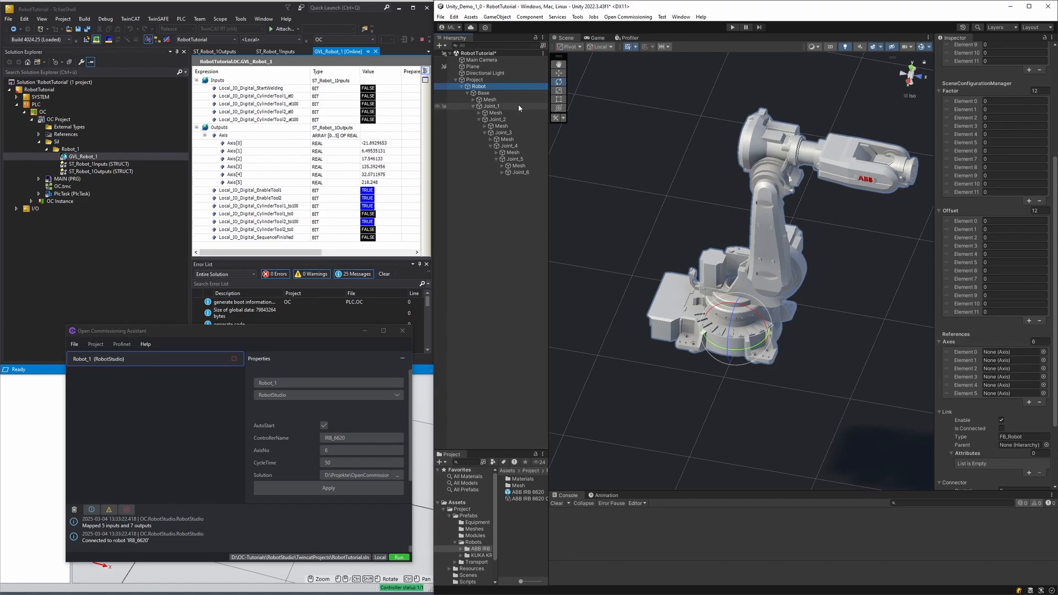
drag(488, 106, 993, 355)
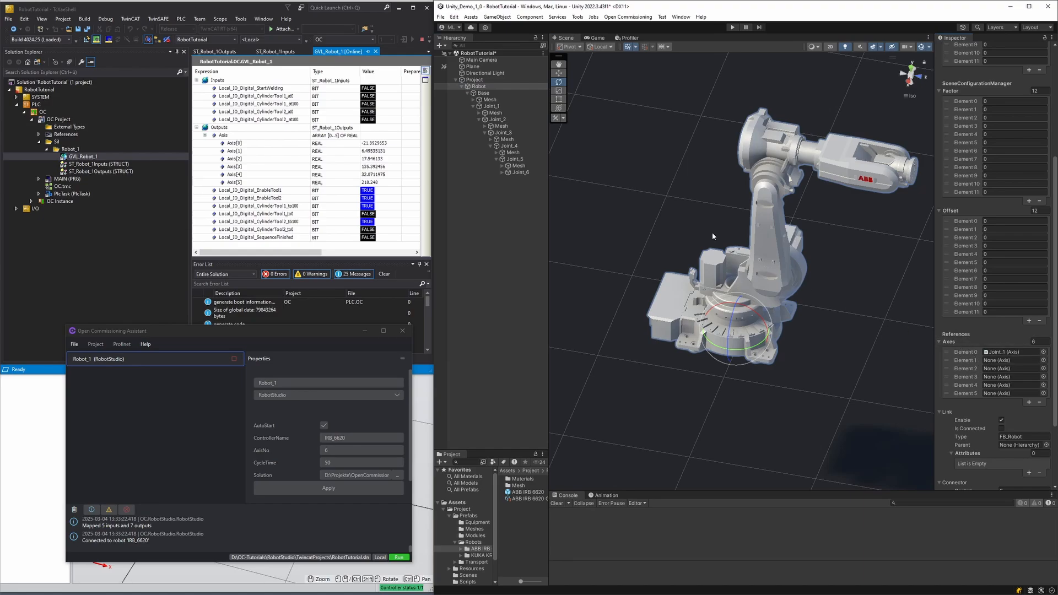
drag(494, 123, 1004, 360)
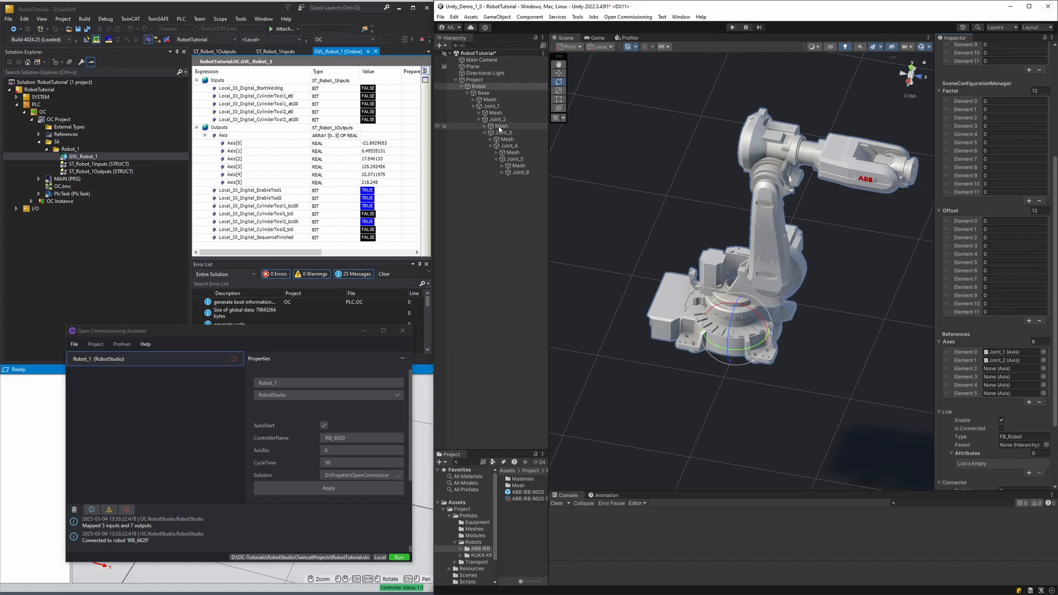
drag(501, 133, 1002, 369)
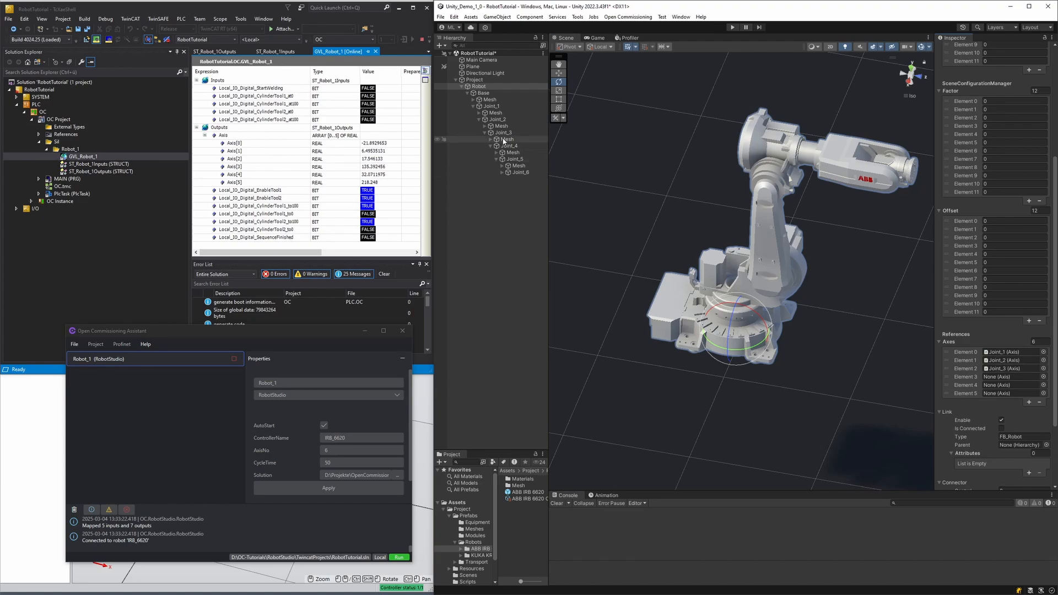
drag(502, 134, 1008, 367)
drag(509, 145, 1008, 377)
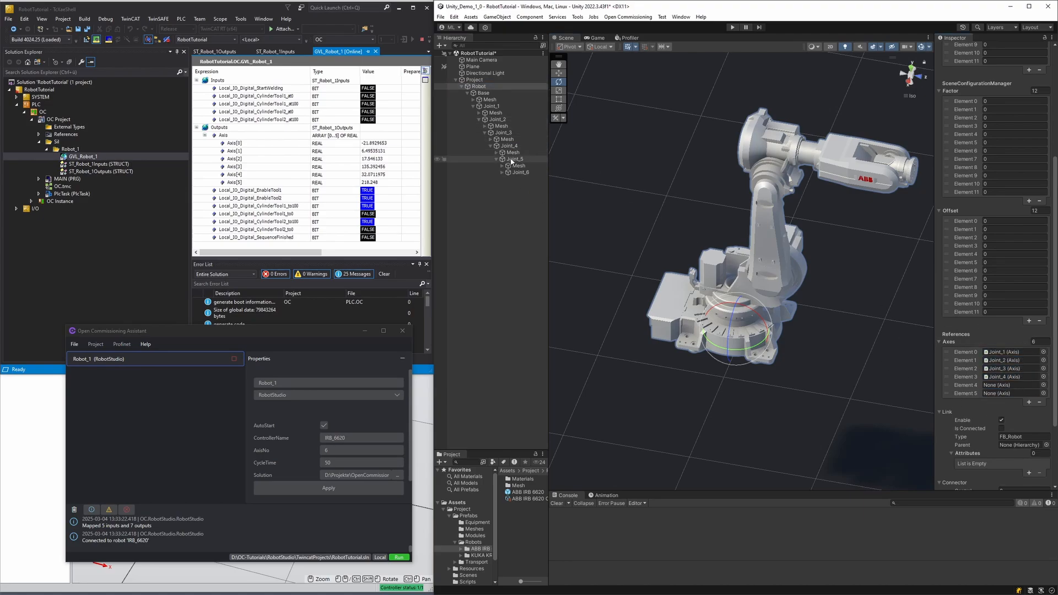
drag(514, 159, 998, 393)
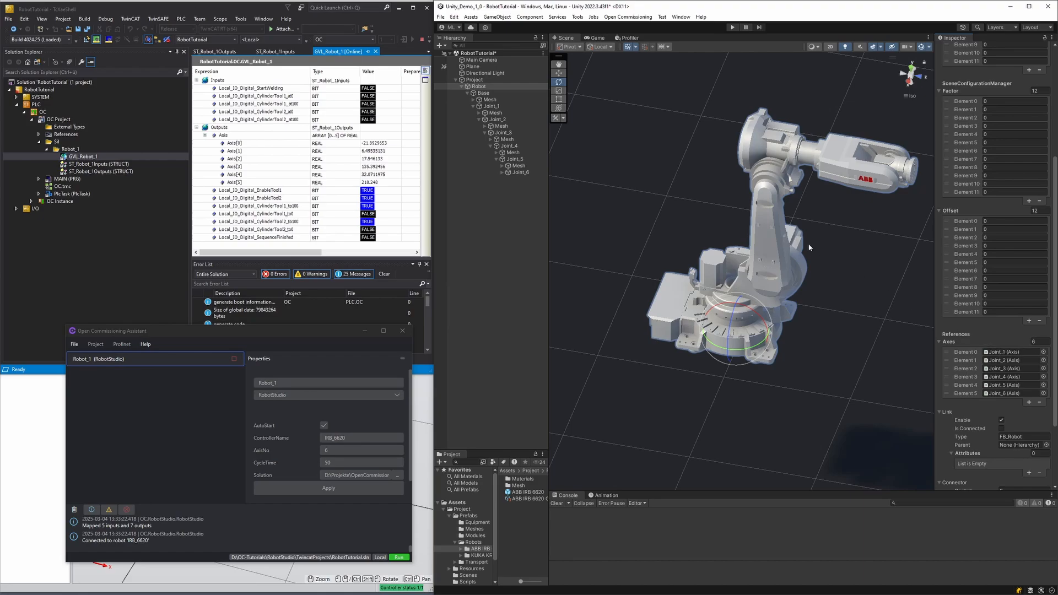
Step: Set Factor Elements 0 to 5 of the Robot 6R component to 1
scroll(970, 181, up, 5)
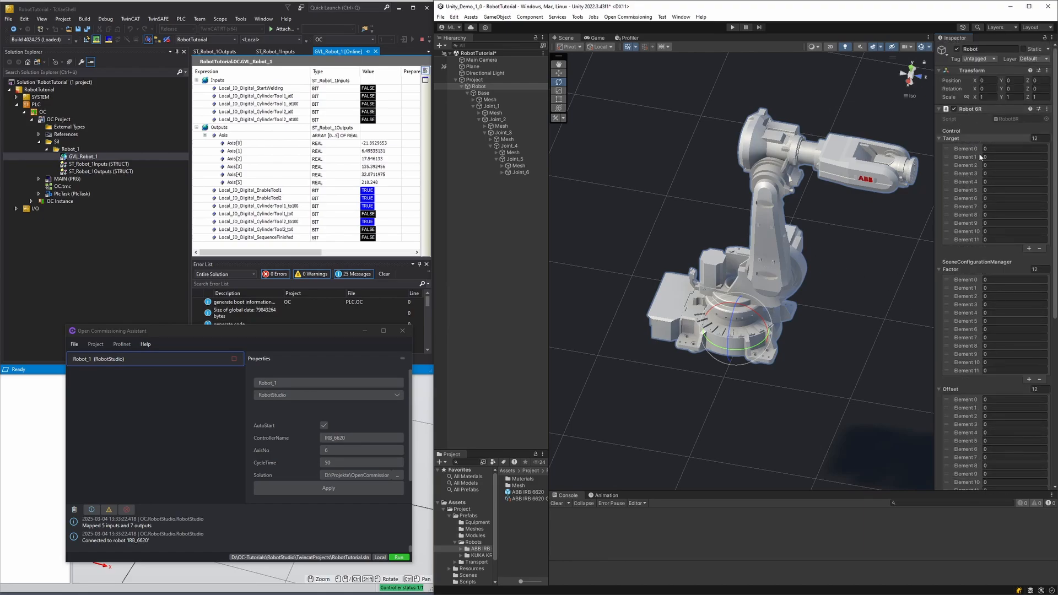
click(990, 281)
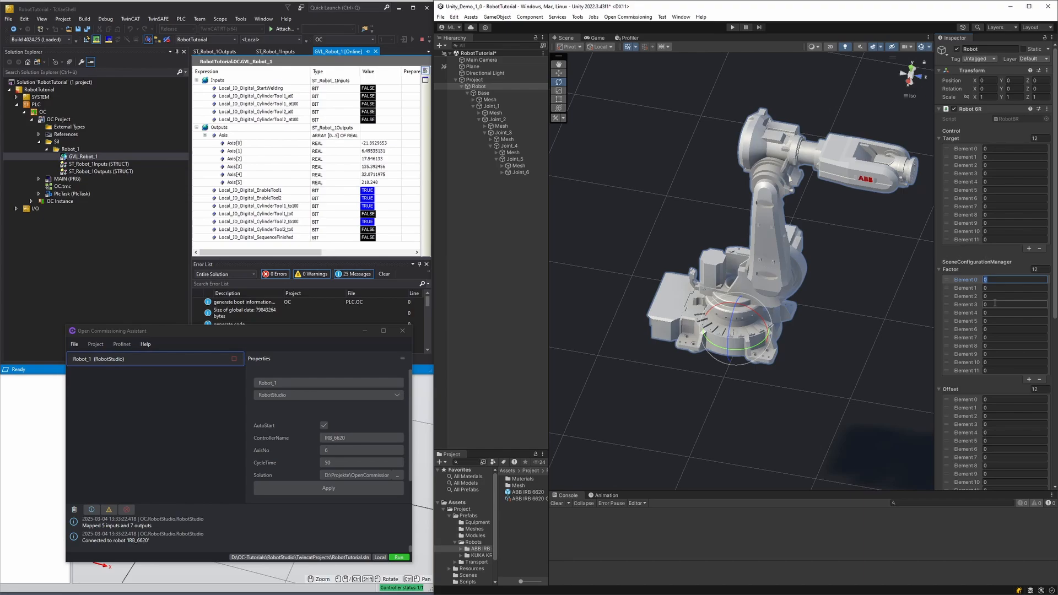
text(1)
key(Tab)
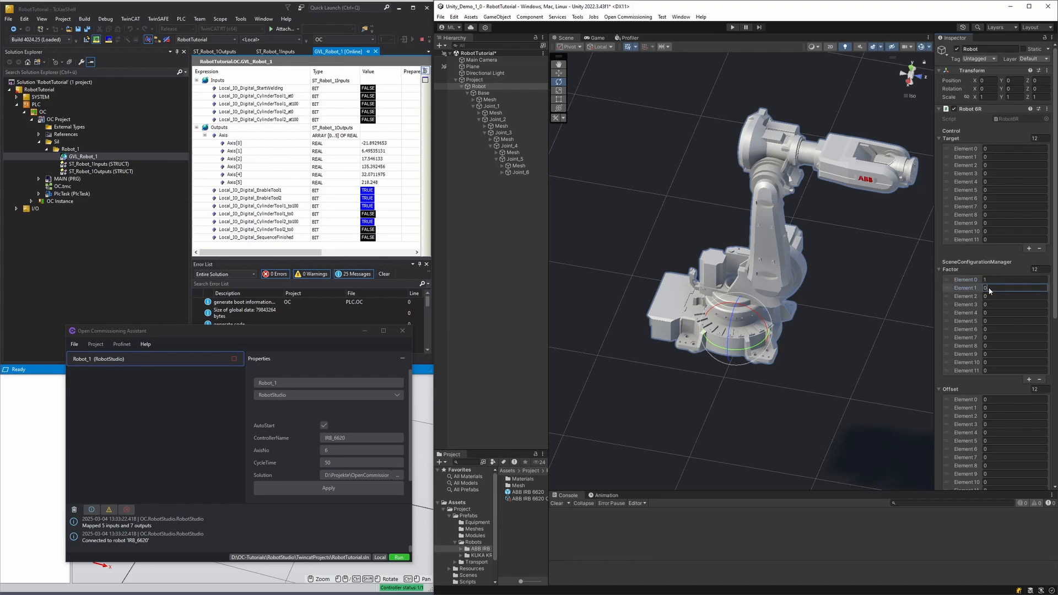
text(1)
key(Tab)
text(1)
key(Tab)
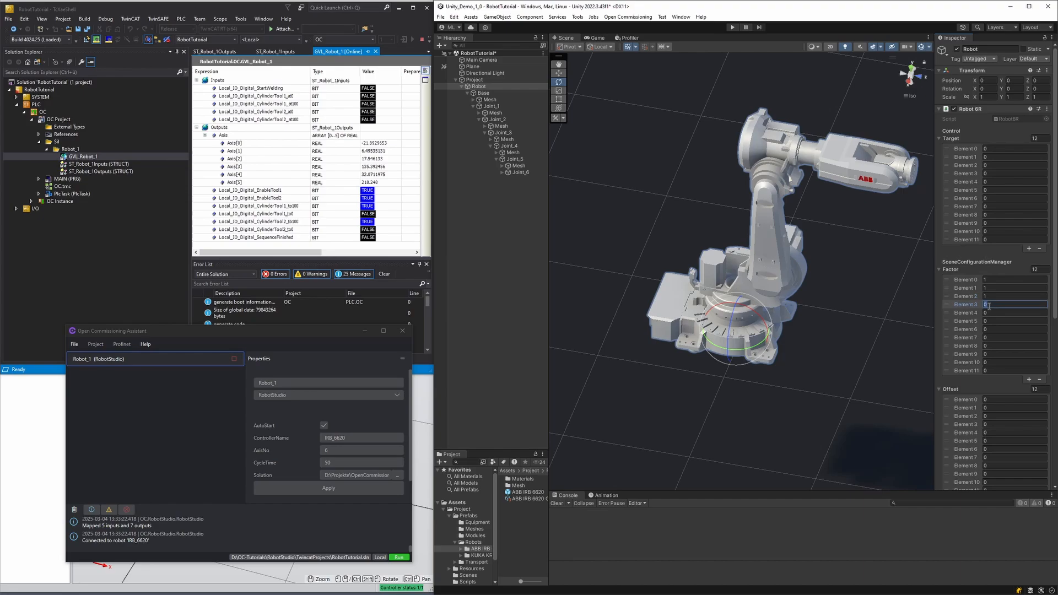
text(1)
key(Tab)
text(1)
key(Tab)
text(1)
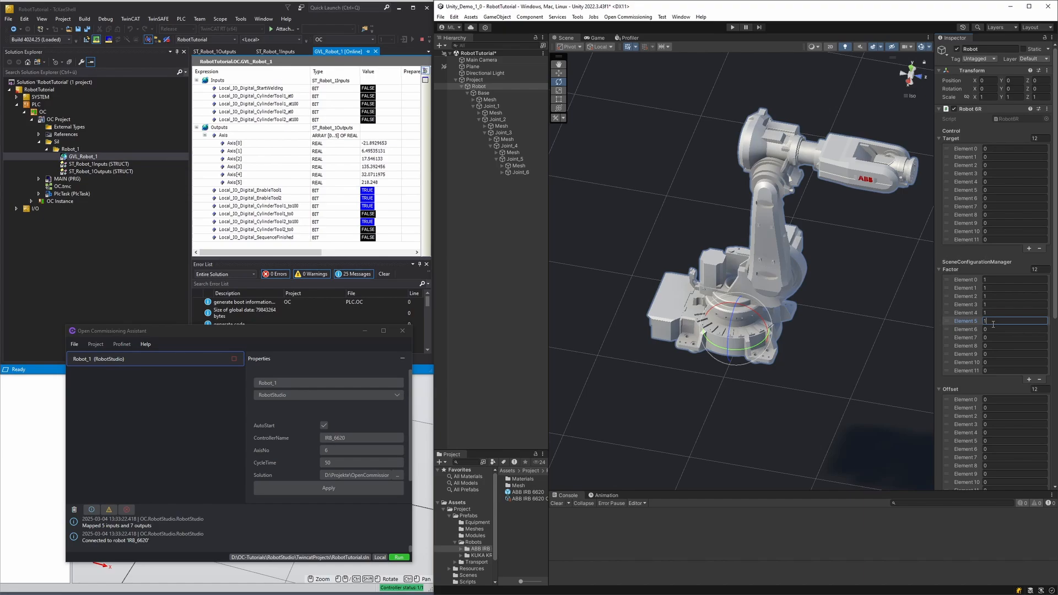
scroll(993, 324, down, 5)
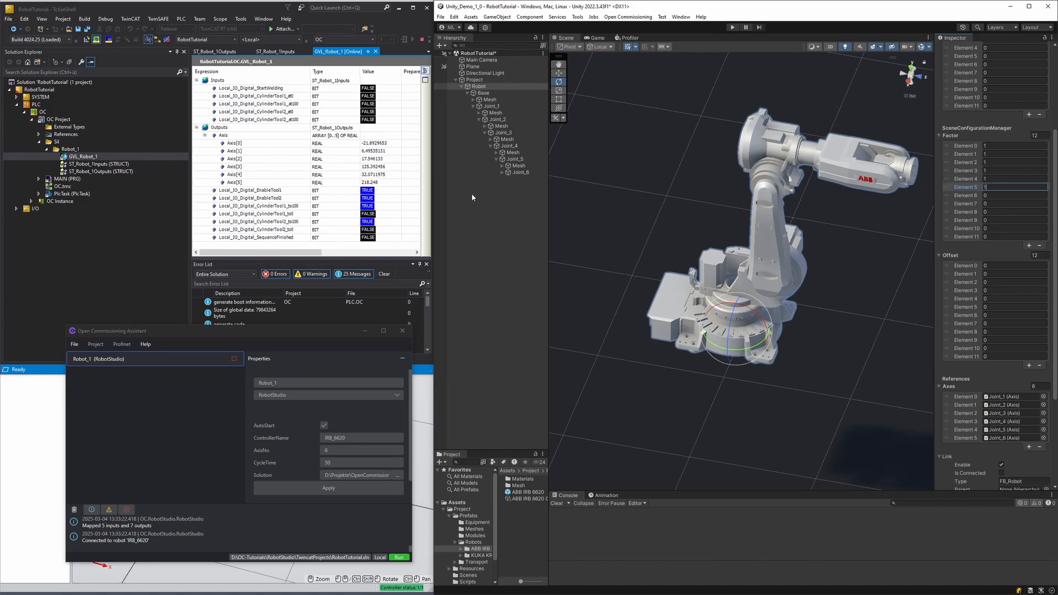
Step: Restart TwinCAT in Config Mode, open MAIN, and update the TwinCAT project from the Unity Project object's Tc Ads Client
click(109, 40)
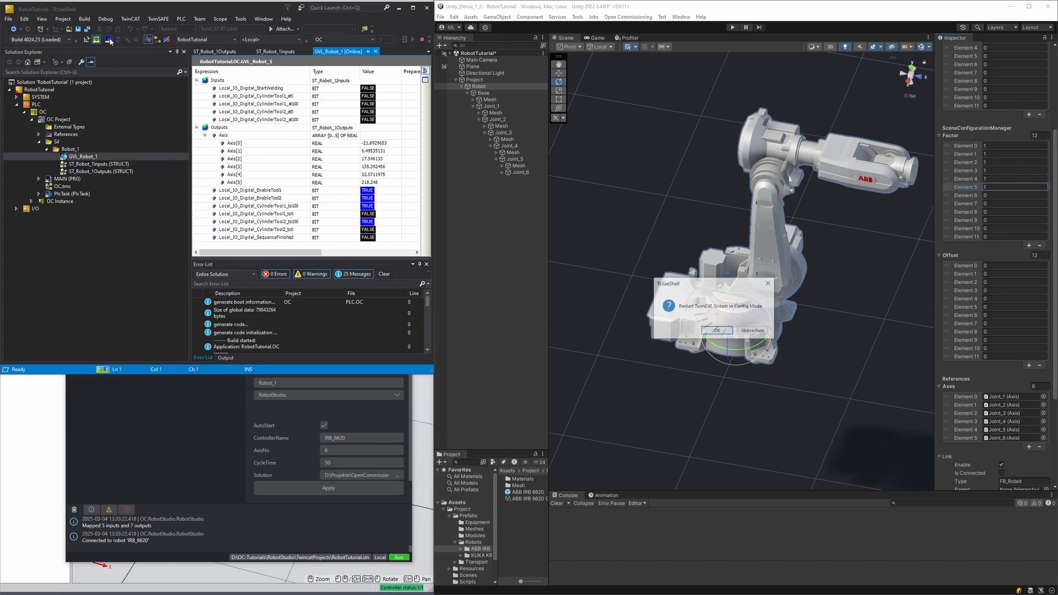
click(716, 331)
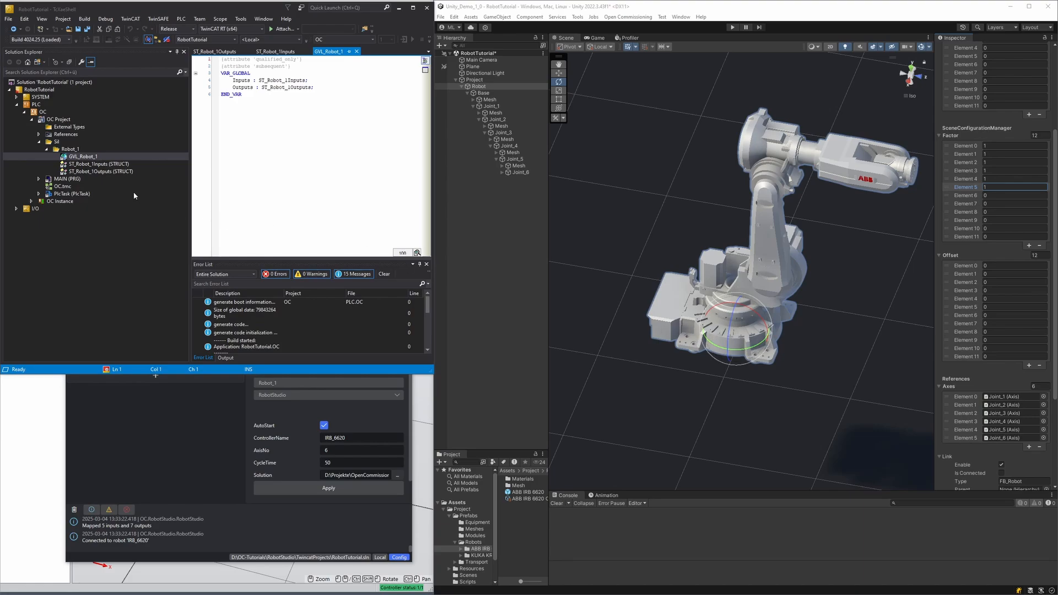
double_click(61, 180)
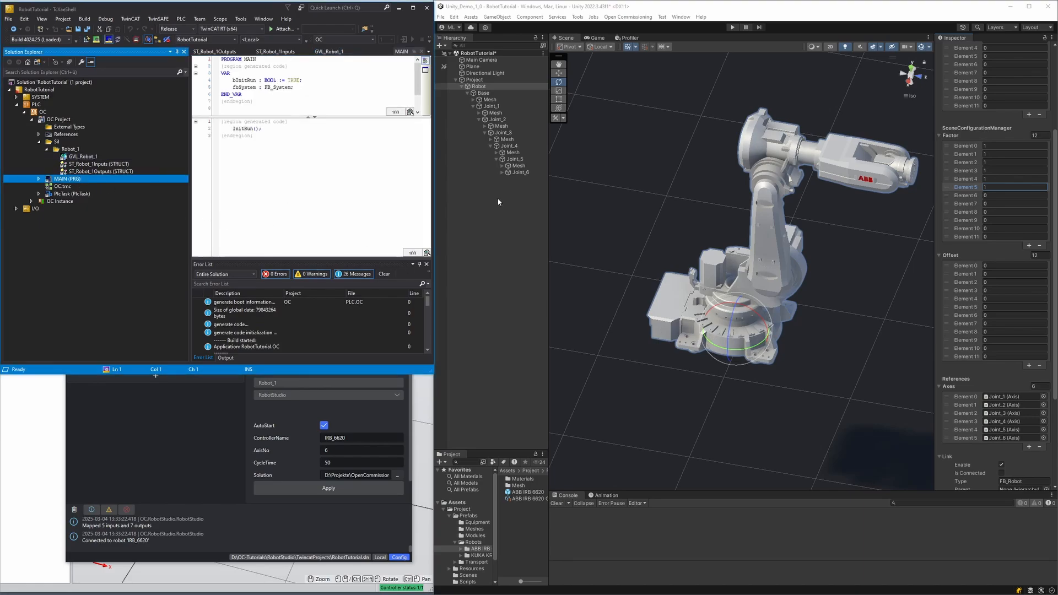
click(474, 80)
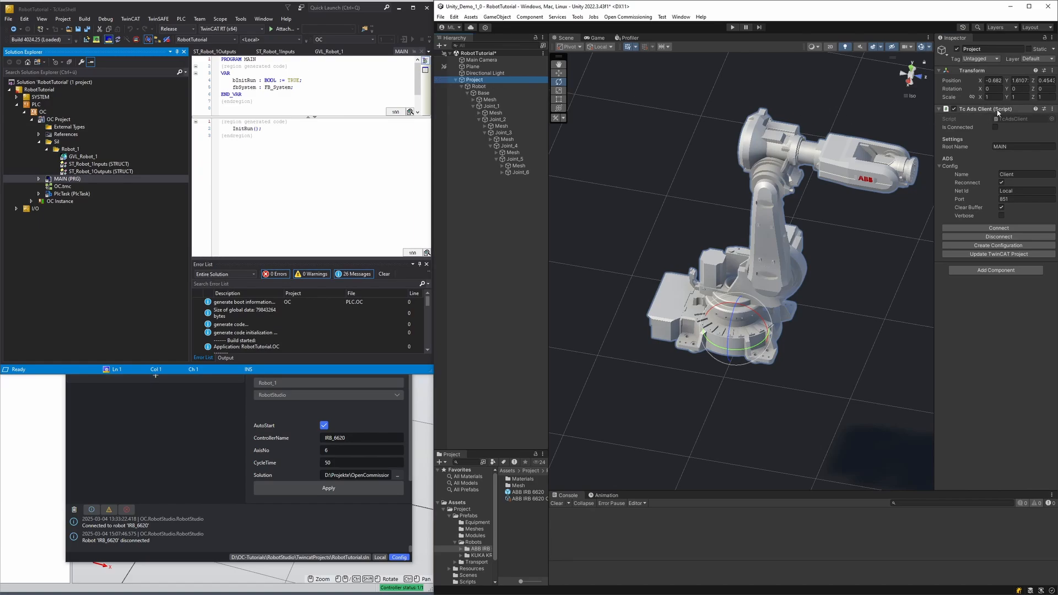
click(1007, 256)
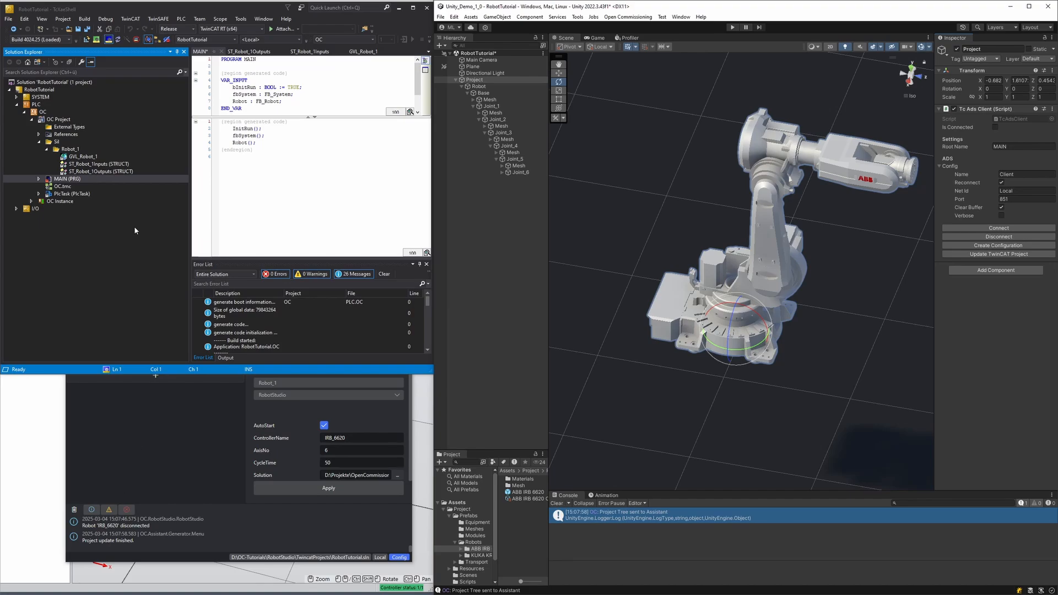
Step: Add the call Robot.ConnectJoints(GVL_Robot_1.Outputs.Axis,6); below the generated code region in MAIN's InitRun method
click(40, 180)
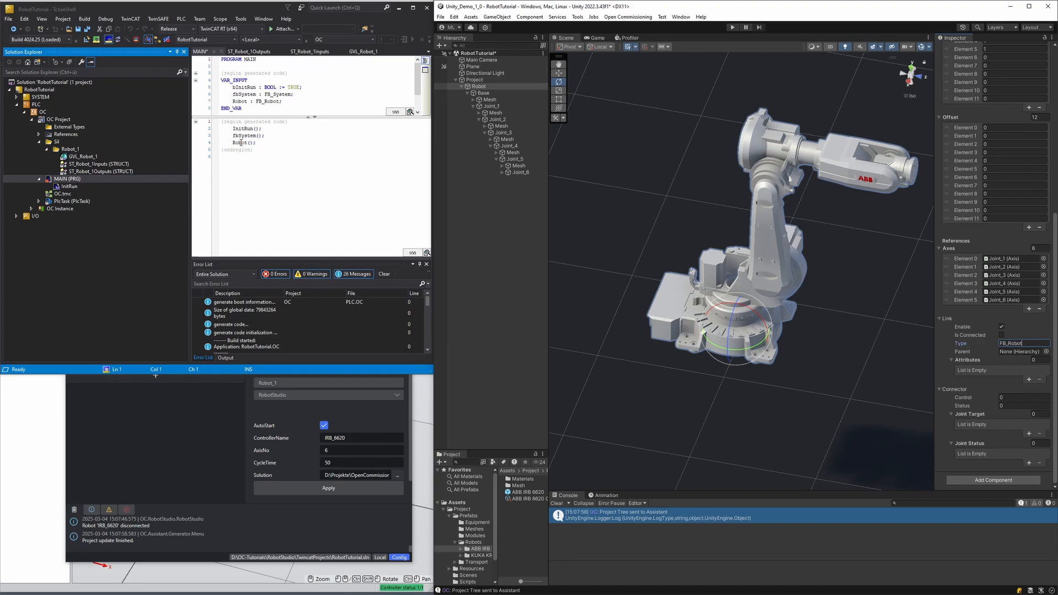
double_click(239, 101)
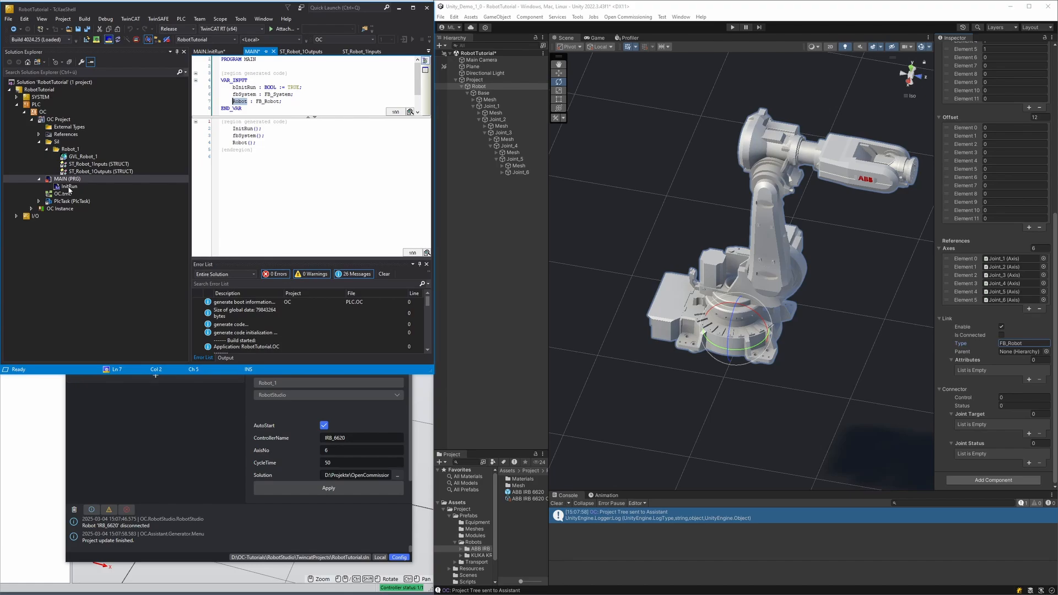
double_click(69, 187)
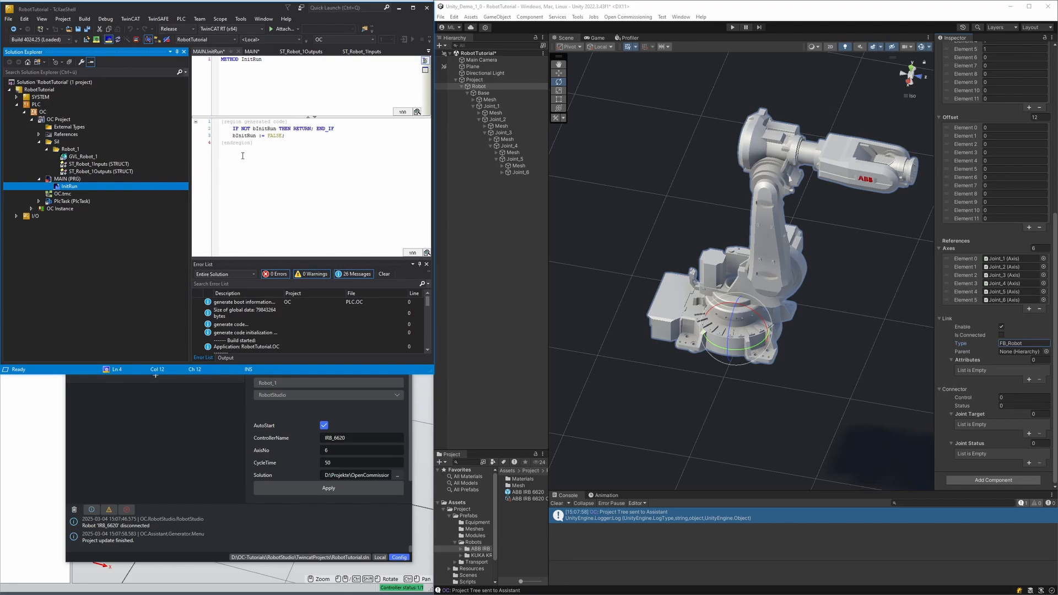
click(243, 156)
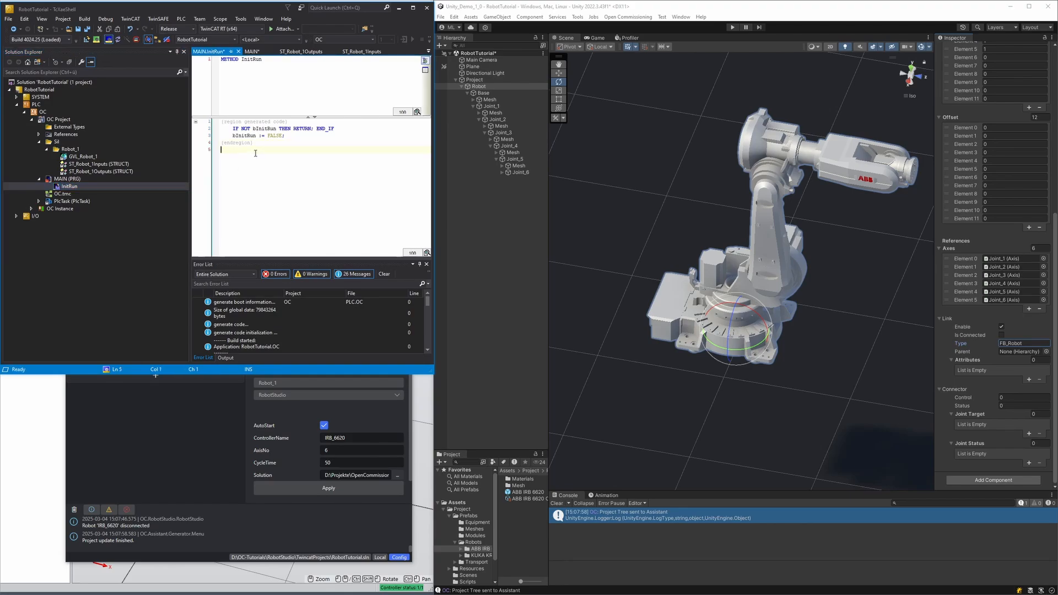
text(Robot.)
key(Down)
key(Down)
key(Return)
text(()
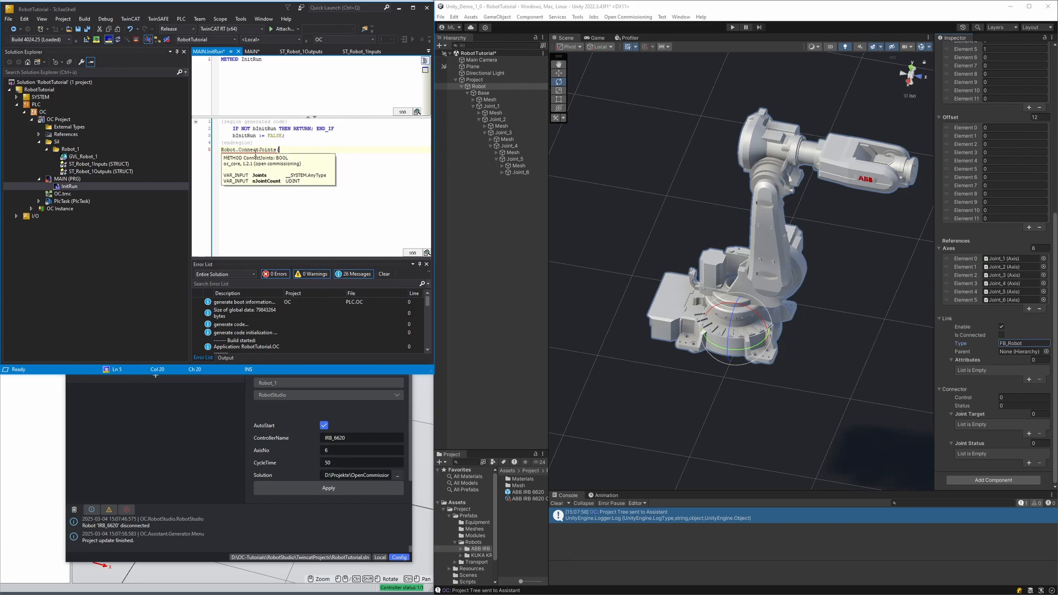
text(GVL_Robot_1.Outputs.Axis)
text(,6);)
drag(279, 152, 349, 153)
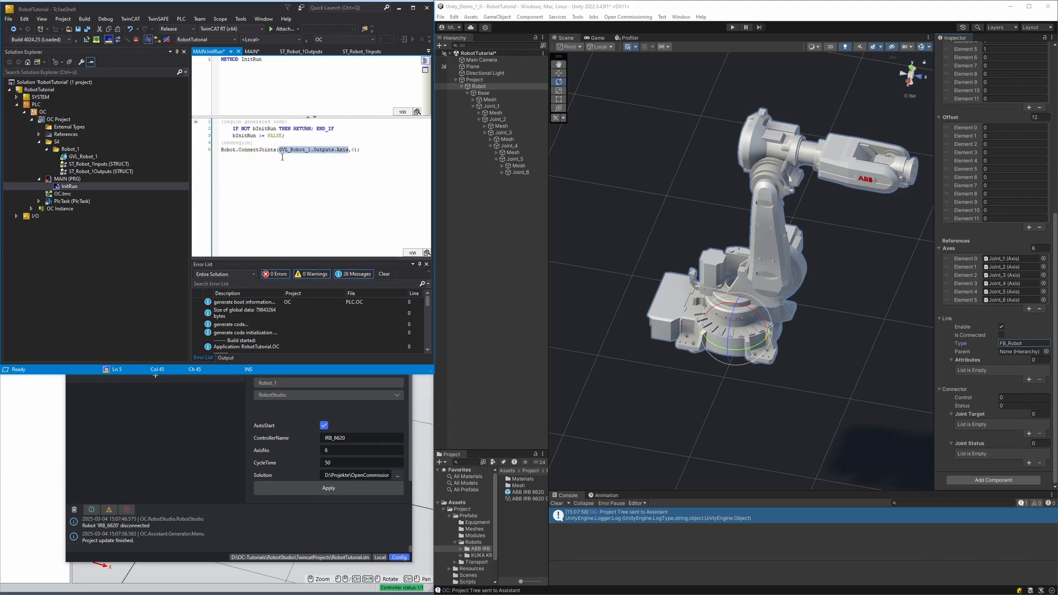
click(302, 161)
drag(279, 153, 346, 154)
key(End)
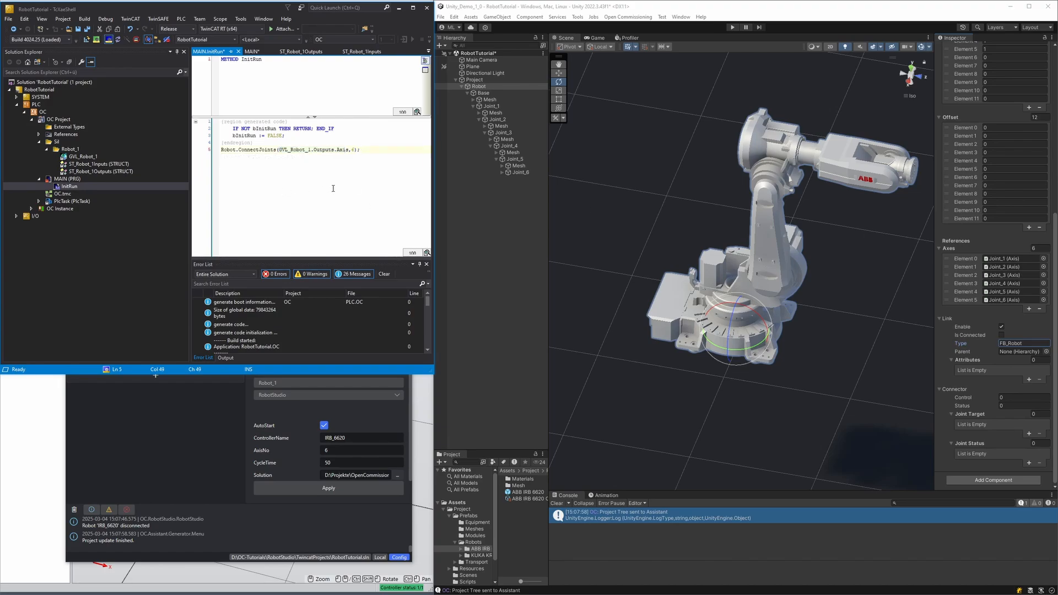
Step: Activate the RobotTutorial configuration on the local target with PLC boot project autostart and restart TwinCAT in Run Mode
click(89, 41)
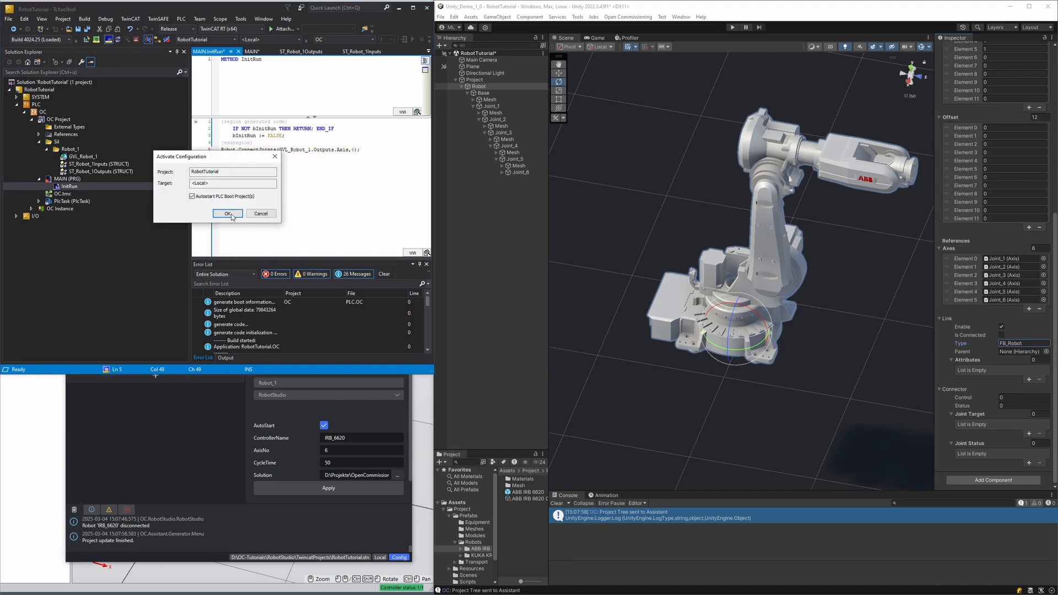
click(228, 214)
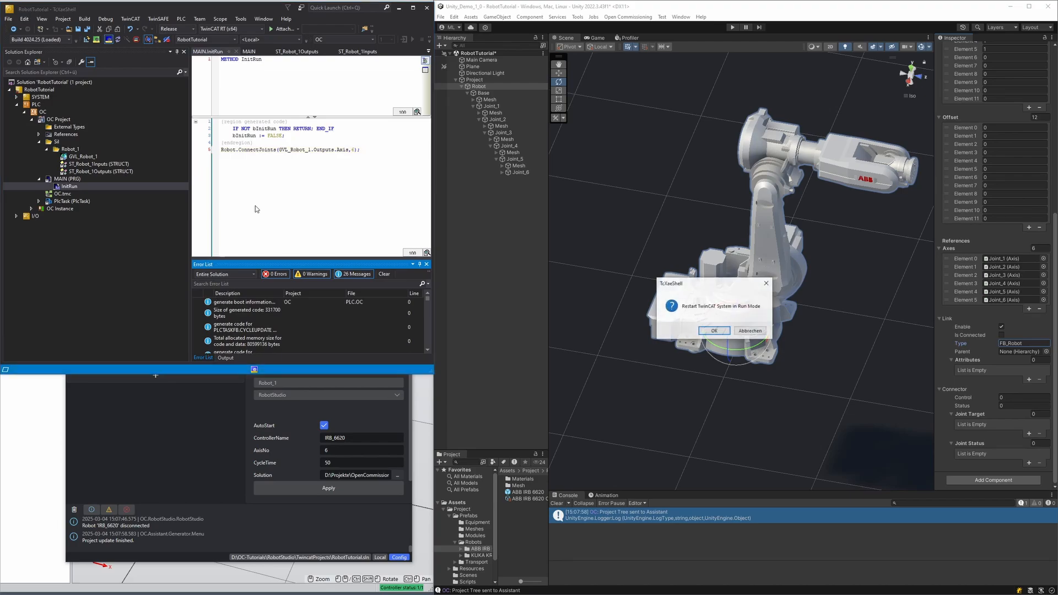
click(714, 331)
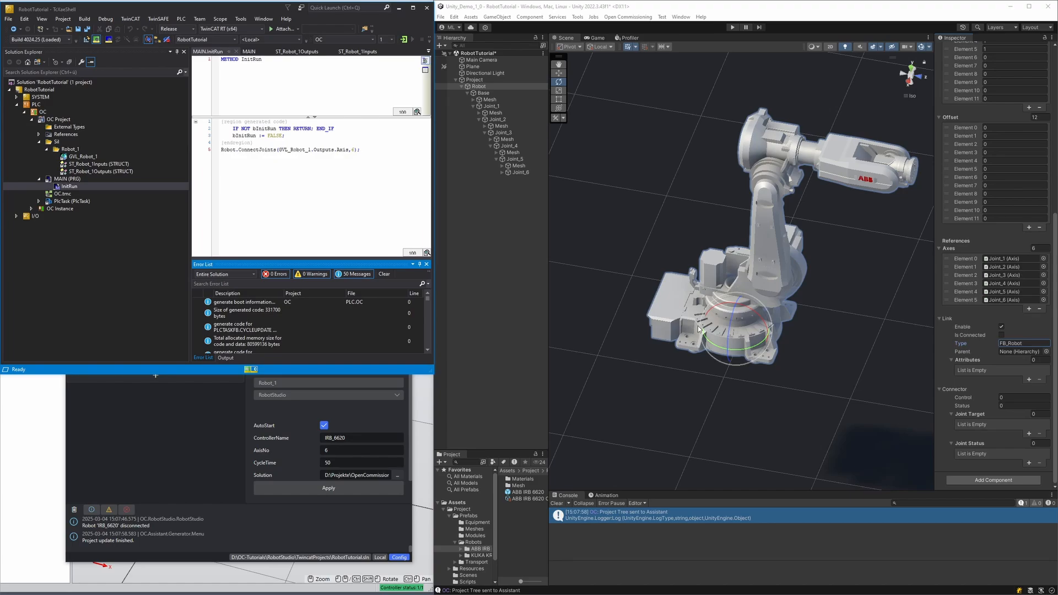
Step: Run the Unity scene, compare the robot's pose with the live GVL_Robot_1 axis values and the RobotStudio robot, and stop the scene
click(732, 27)
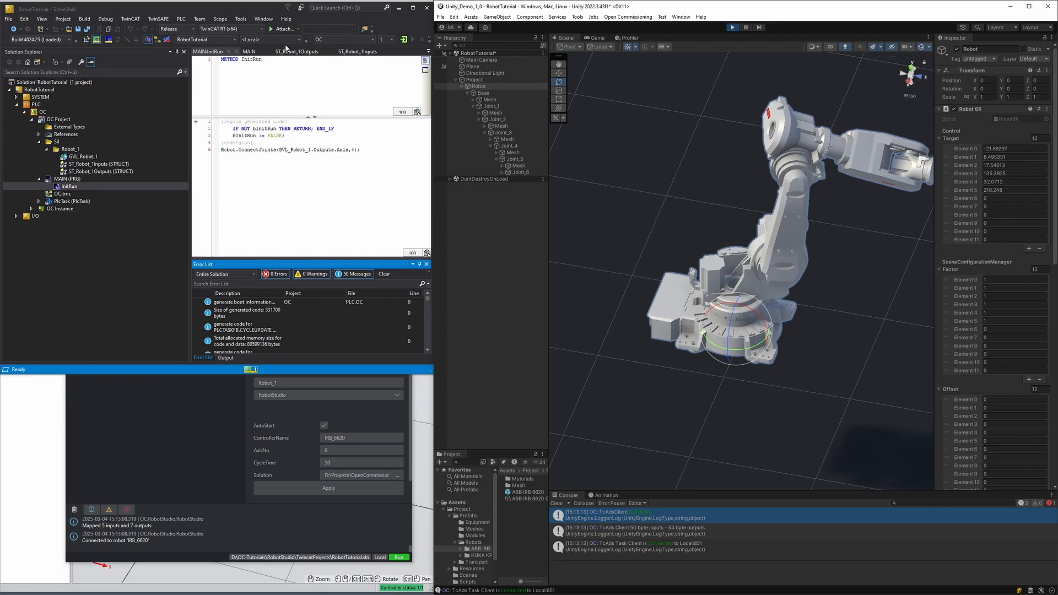
click(301, 53)
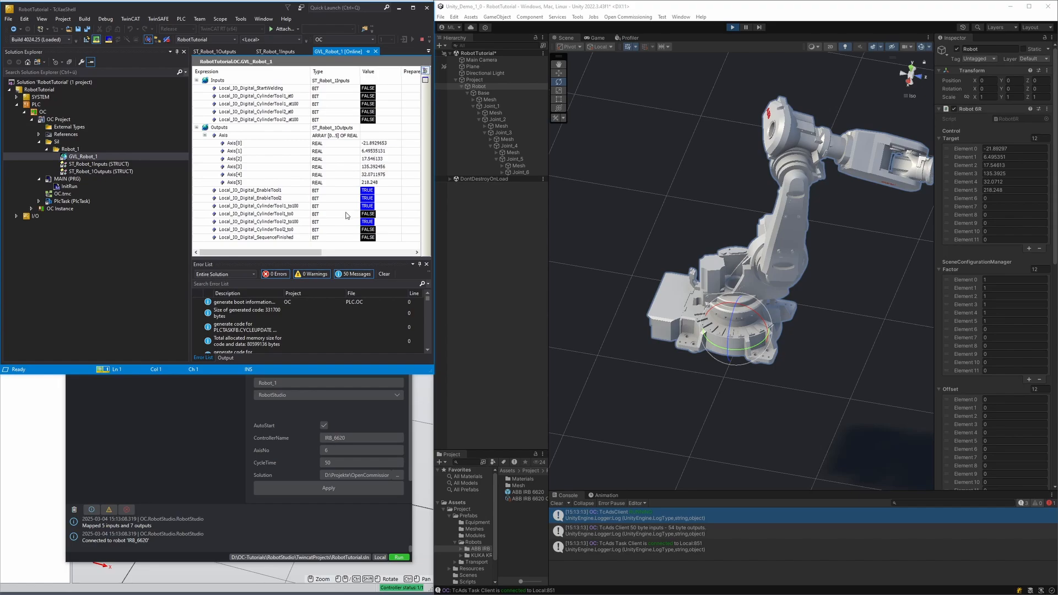
click(39, 414)
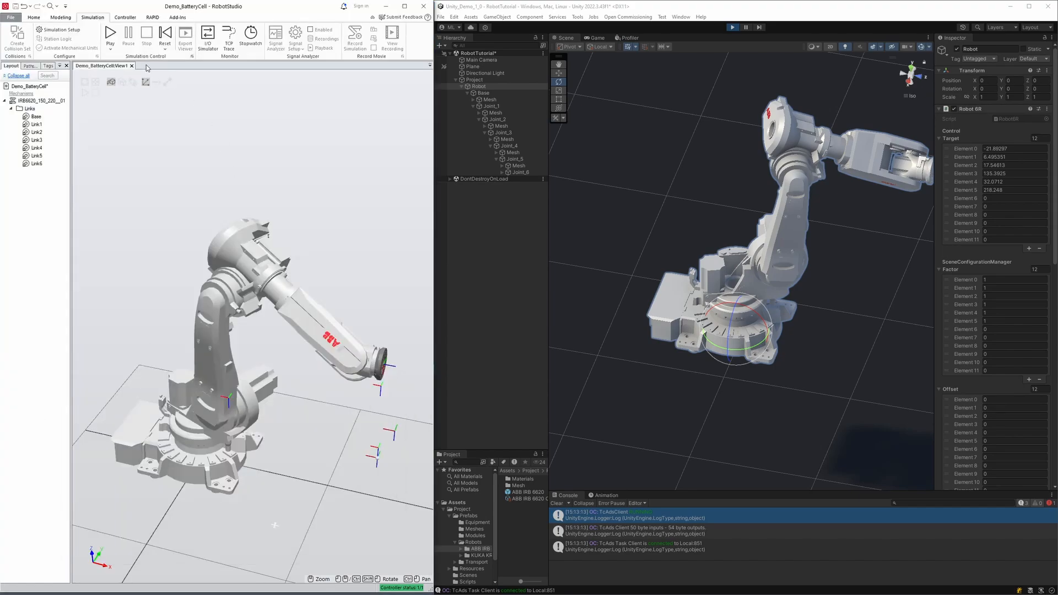
click(109, 34)
click(735, 28)
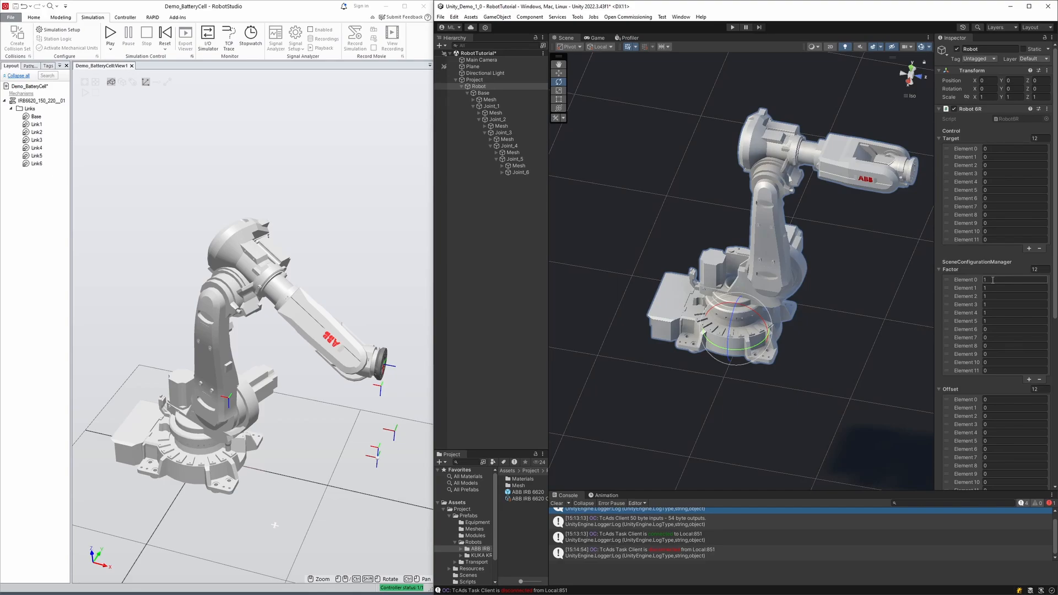
Step: Set Factor Elements 0, 3 and 5 of the Robot 6R component to -1
click(992, 280)
click(990, 304)
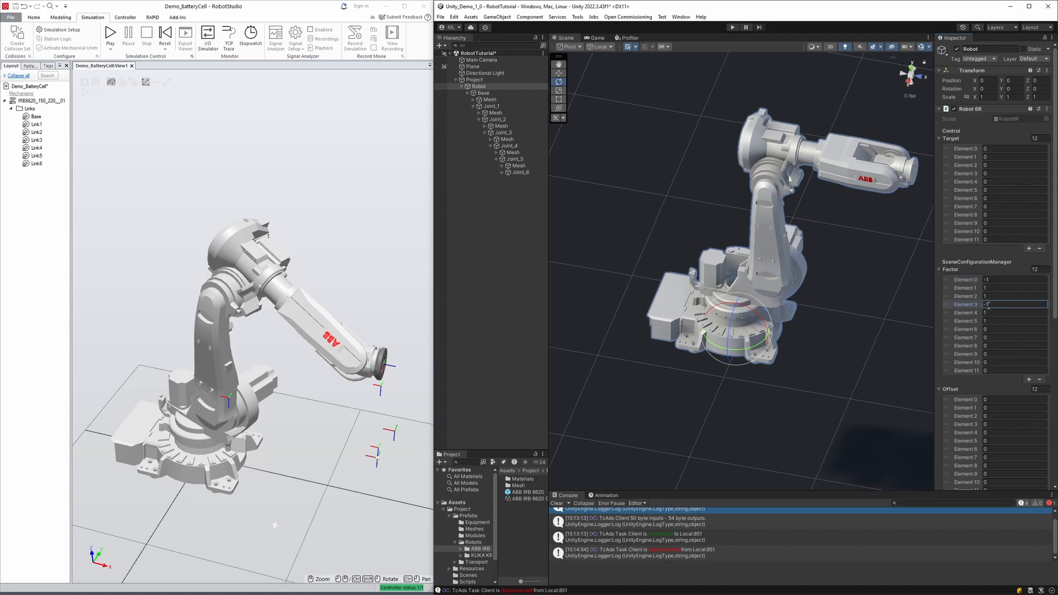
click(990, 329)
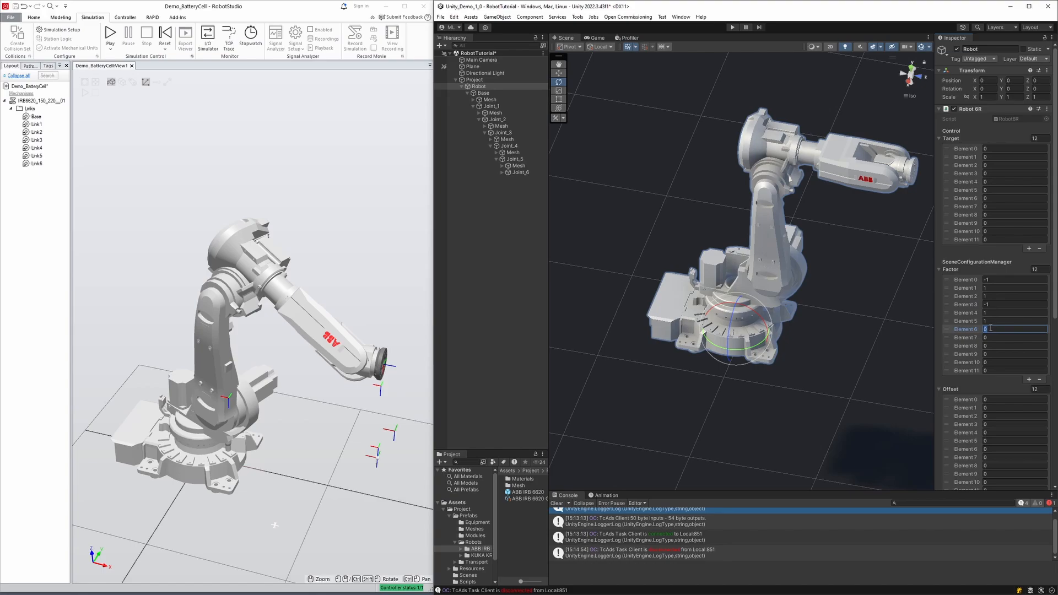
text(-1)
Step: Run the Unity scene and start the RobotStudio simulation to drive the Unity robot
click(732, 28)
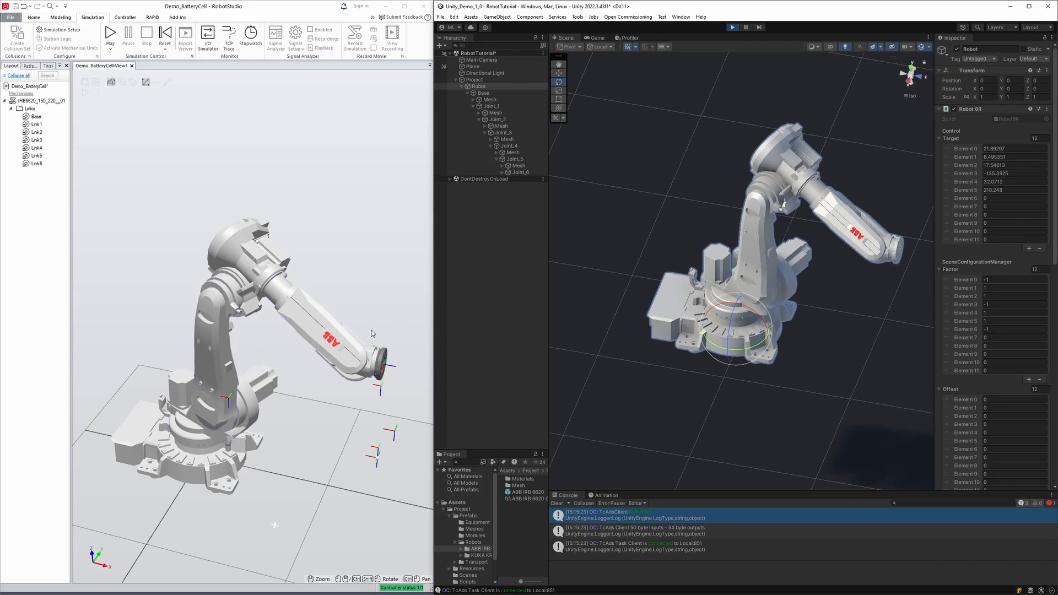
click(110, 36)
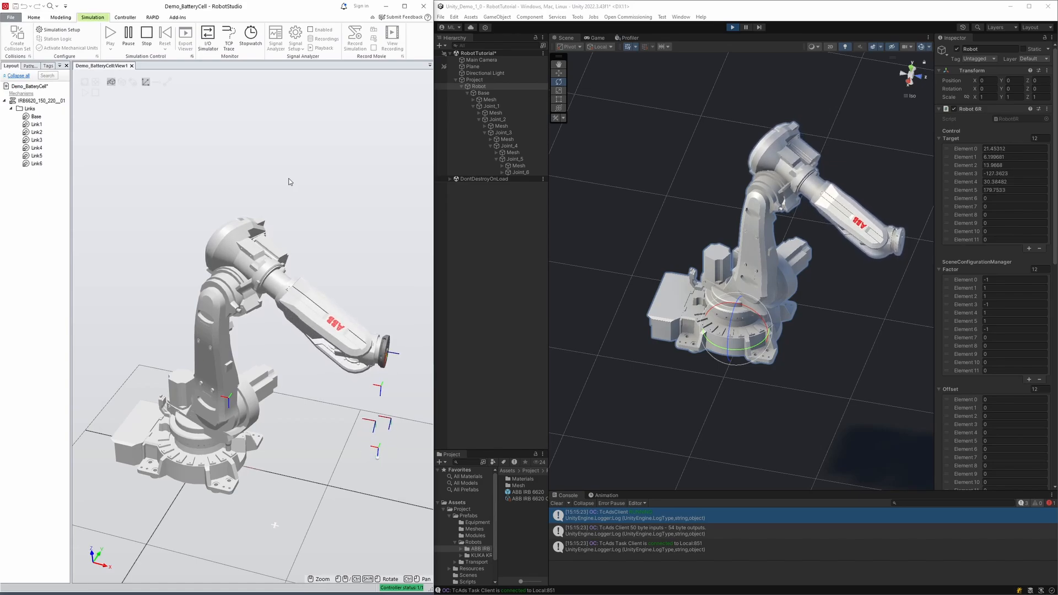